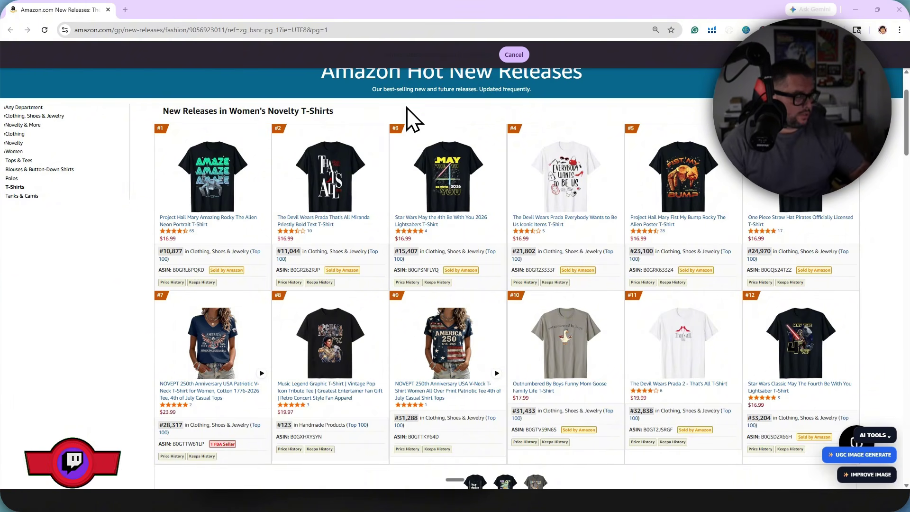
# Take a region screenshot of the #1 to #12 listings in New Releases in Women's Novelty T-Shirts.
pyautogui.moveTo(365, 180)
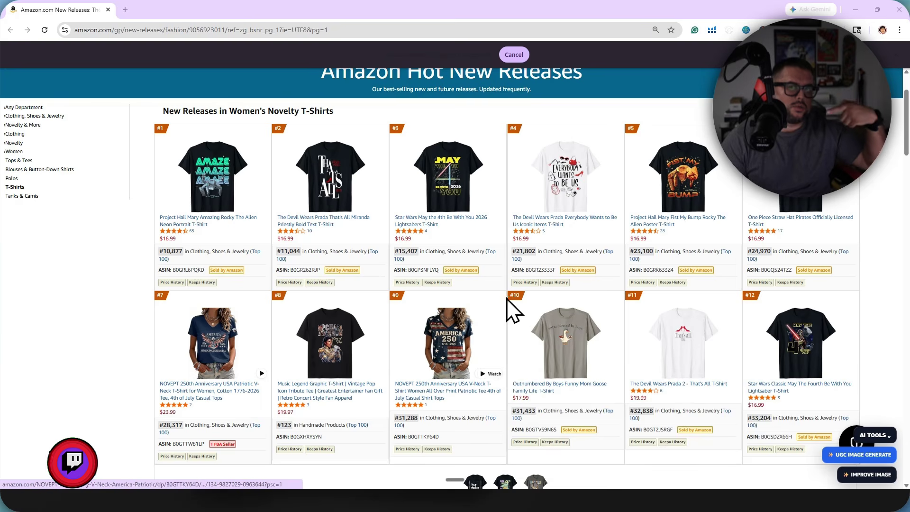
pyautogui.moveTo(570, 343)
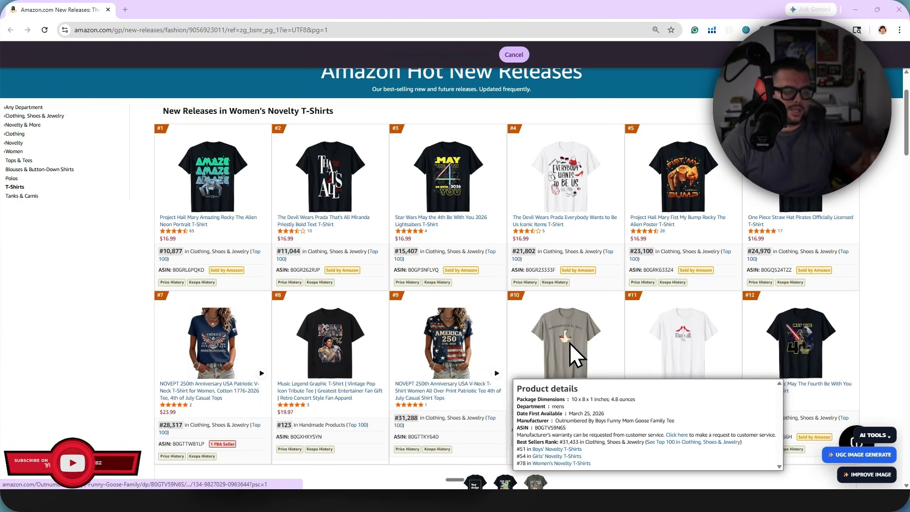
pyautogui.scroll(-1, 563, 330)
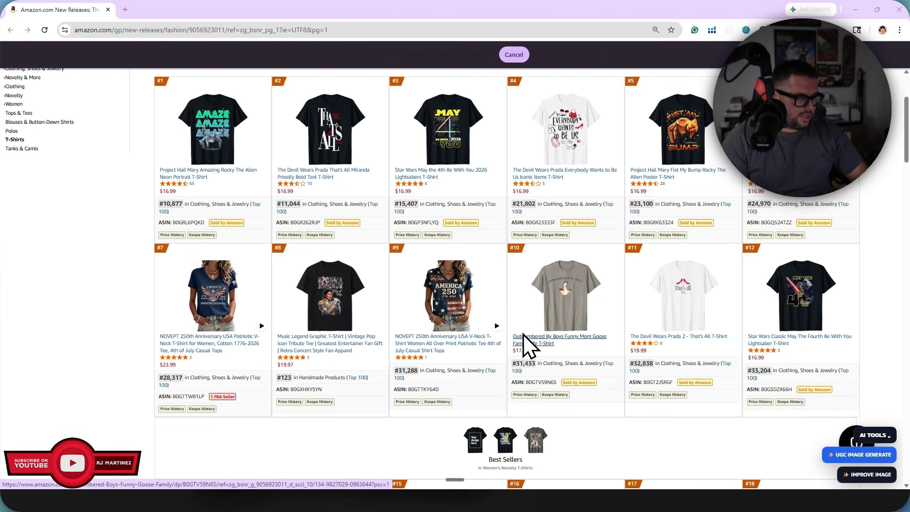
pyautogui.moveTo(562, 280)
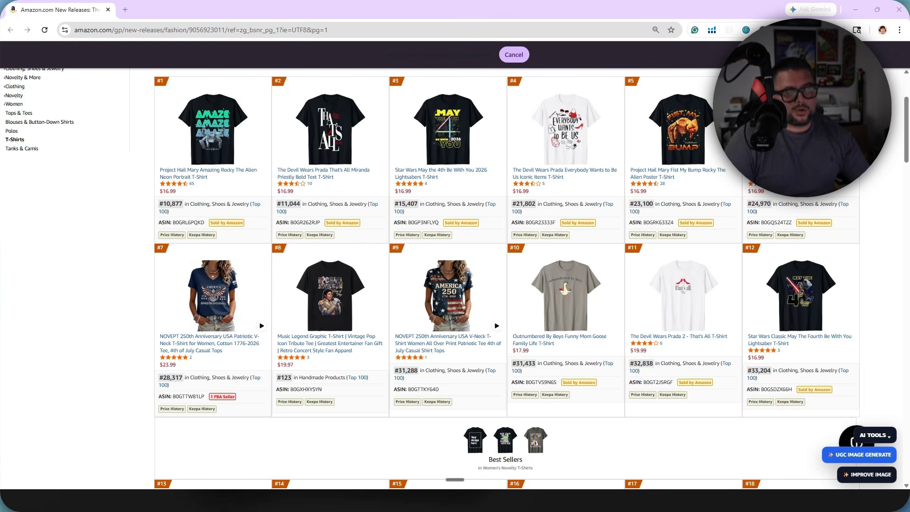
pyautogui.press('shift+super+s')
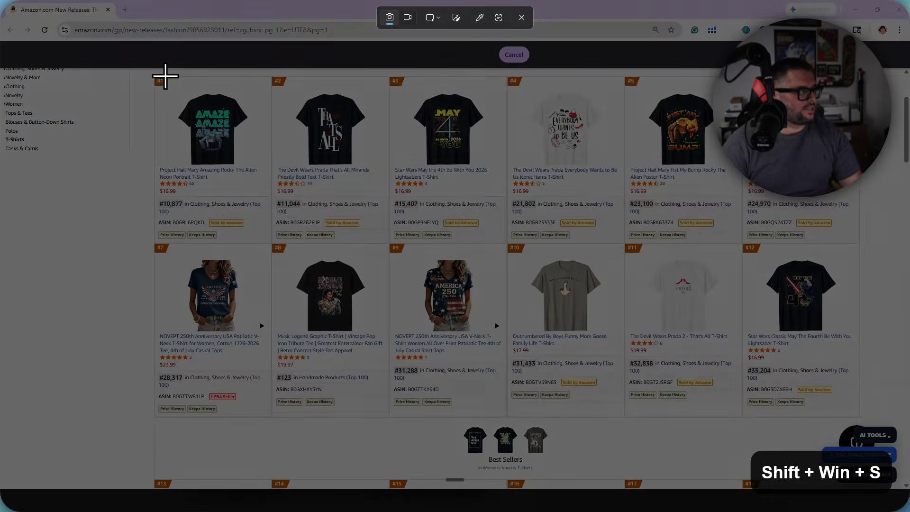
pyautogui.moveTo(134, 67); pyautogui.dragTo(864, 414)
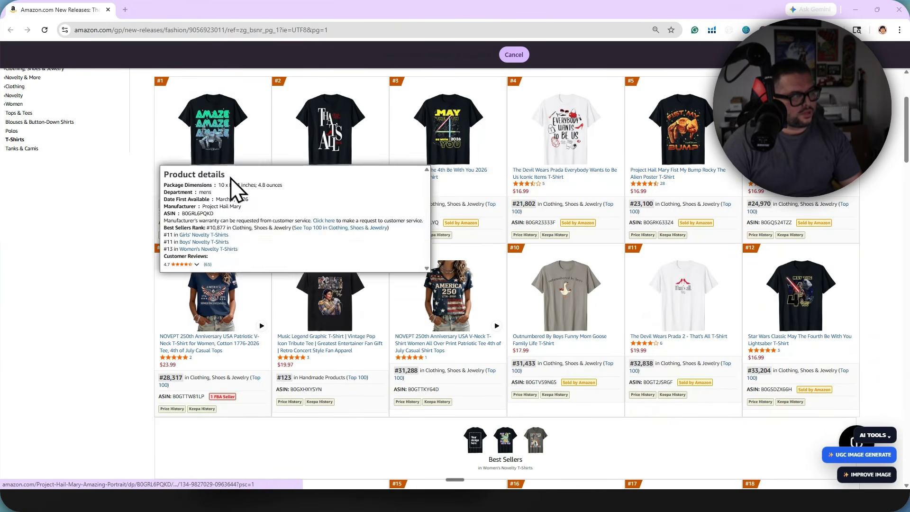
# Open Claude in a new browser tab and attach the captured listings screenshot to a new chat.
pyautogui.click(125, 10)
pyautogui.write('cl')
pyautogui.press('Return')
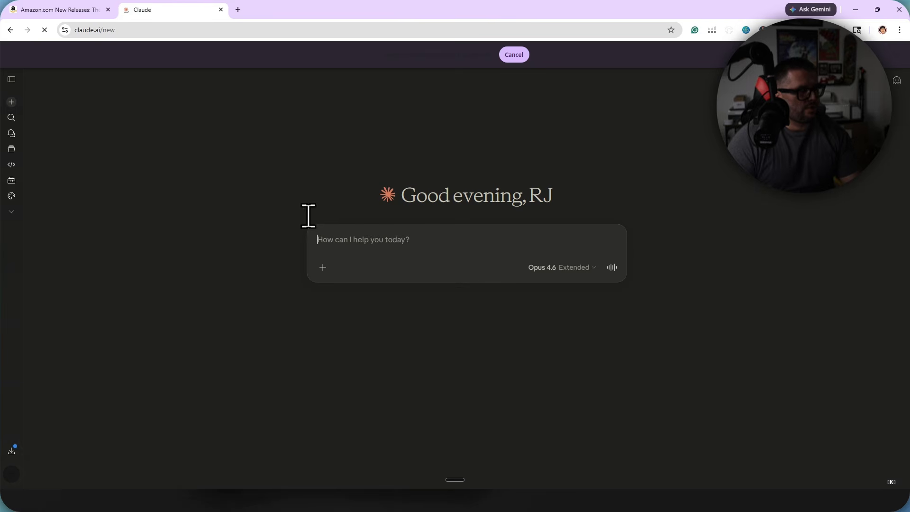
pyautogui.hotkey('ctrl', 'v')
# Capture the #13 to #24 t-shirt listings on Amazon and attach the screenshot to the Claude chat.
pyautogui.click(89, 9)
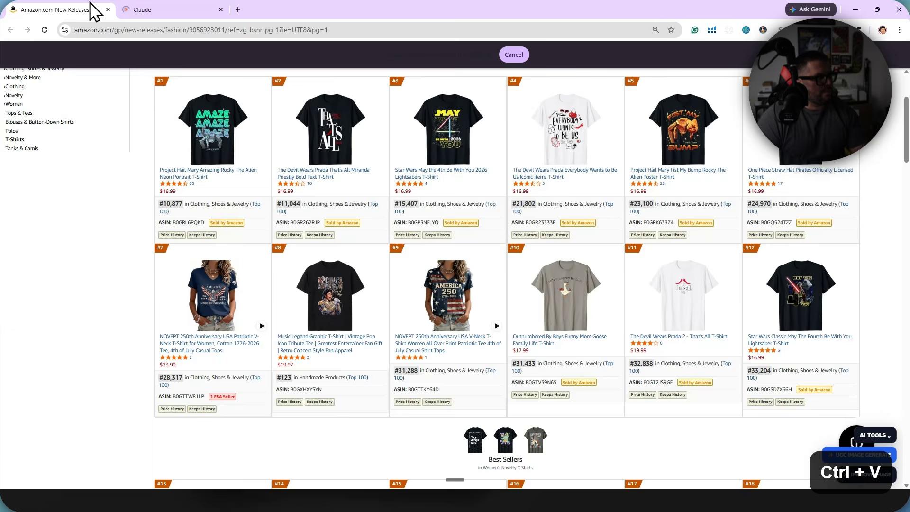
pyautogui.scroll(-7, 447, 275)
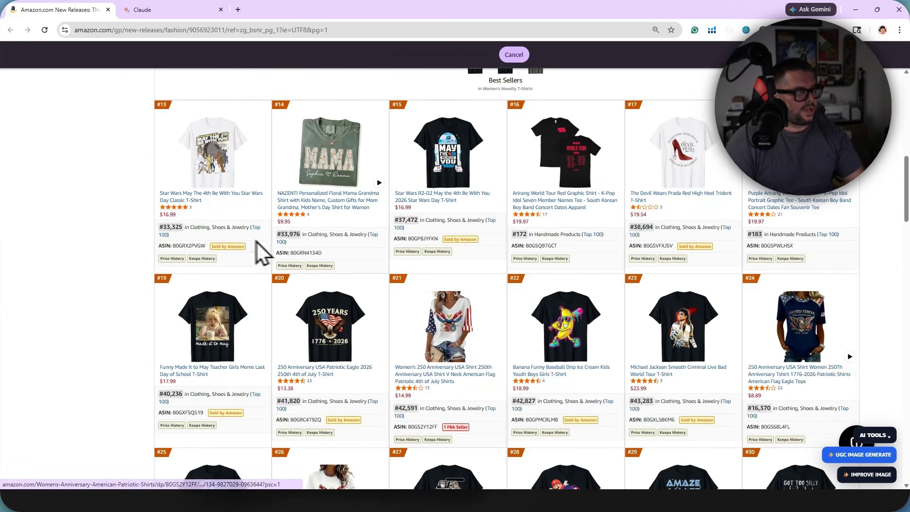
pyautogui.press('shift+super+s')
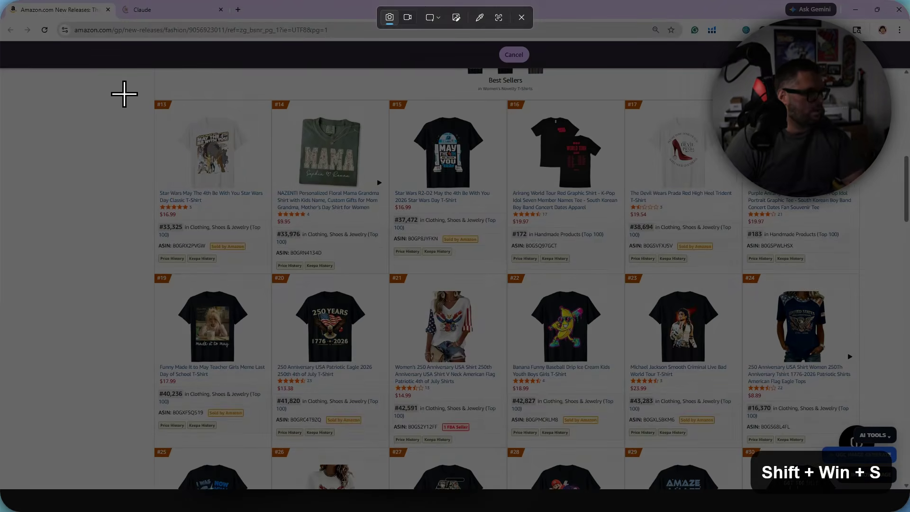
pyautogui.moveTo(129, 87); pyautogui.dragTo(877, 425)
pyautogui.hotkey('ctrl', 'Tab')
pyautogui.hotkey('ctrl', 'v')
pyautogui.hotkey('ctrl', 'v')
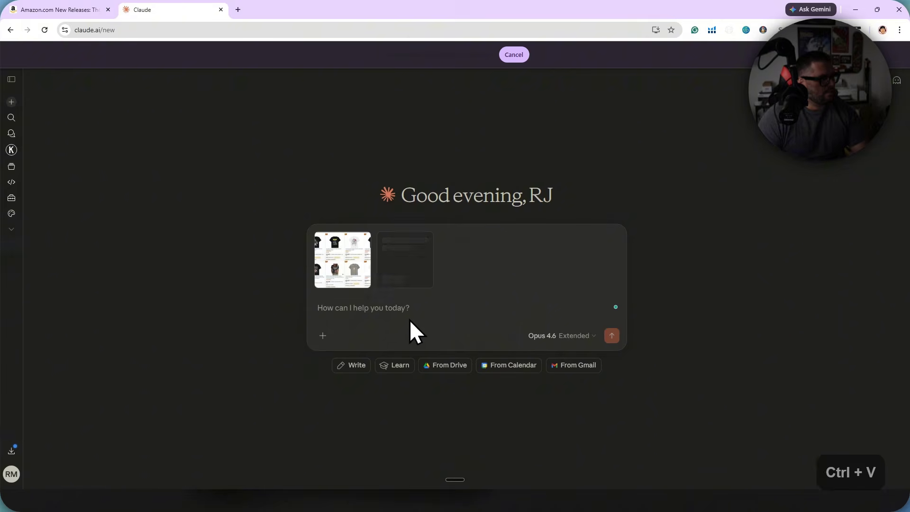
# Capture the #37 to #48 t-shirt listings on Amazon and attach the screenshot to the Claude chat.
pyautogui.hotkey('ctrl', 'shift', 'Tab')
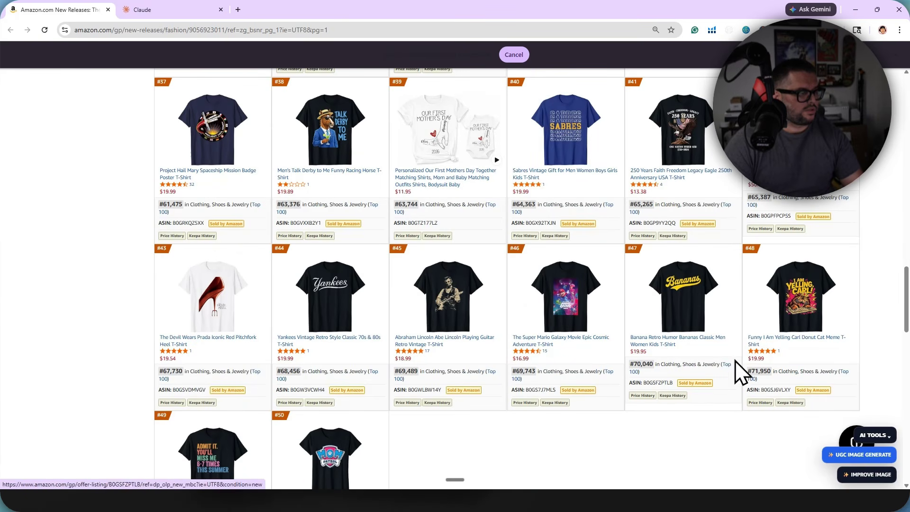
pyautogui.press('shift+super+s')
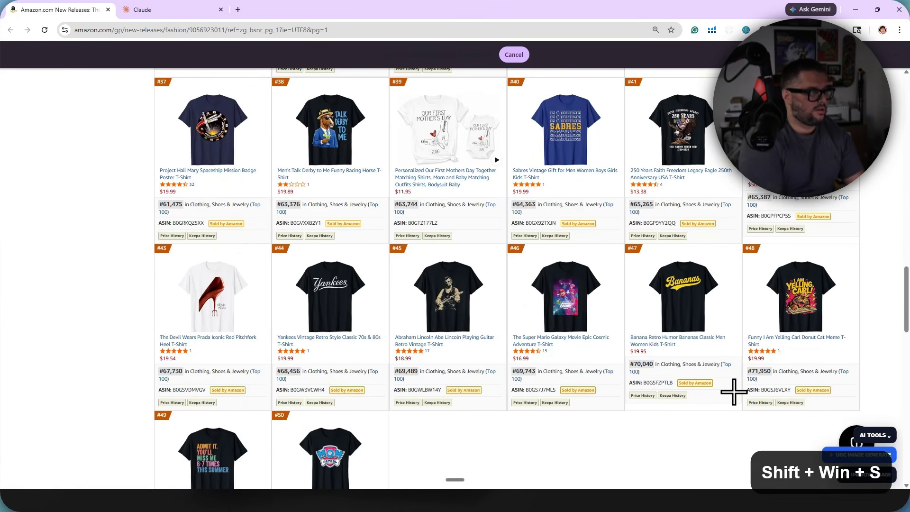
pyautogui.moveTo(143, 73); pyautogui.dragTo(867, 412)
pyautogui.click(147, 10)
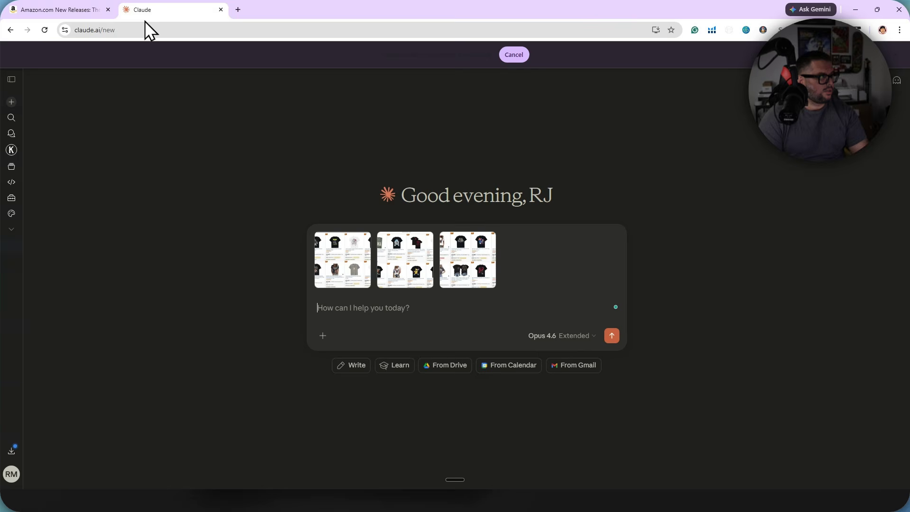
pyautogui.click(351, 309)
pyautogui.hotkey('ctrl', 'v')
# Capture the last two listings, #49 and #50, on Amazon's first page and attach the screenshot to the Claude chat.
pyautogui.click(90, 9)
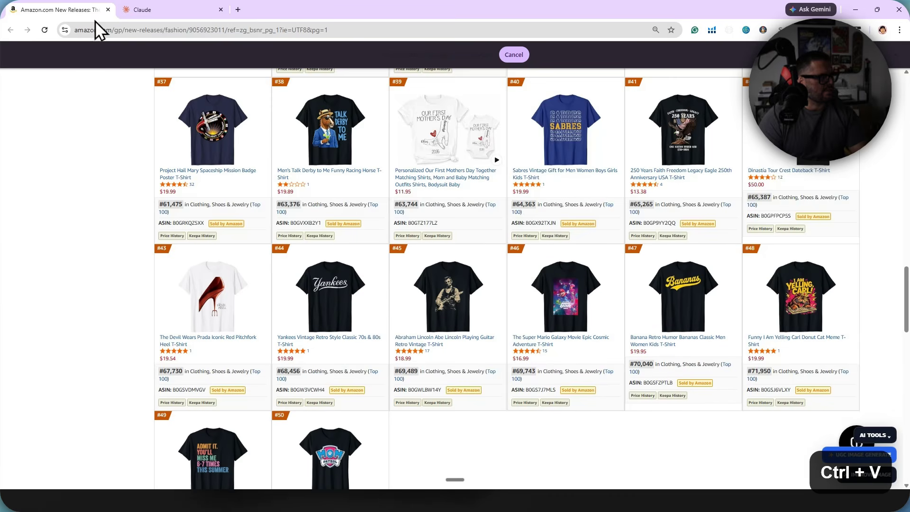
pyautogui.scroll(-5, 393, 291)
pyautogui.press('shift+super+s')
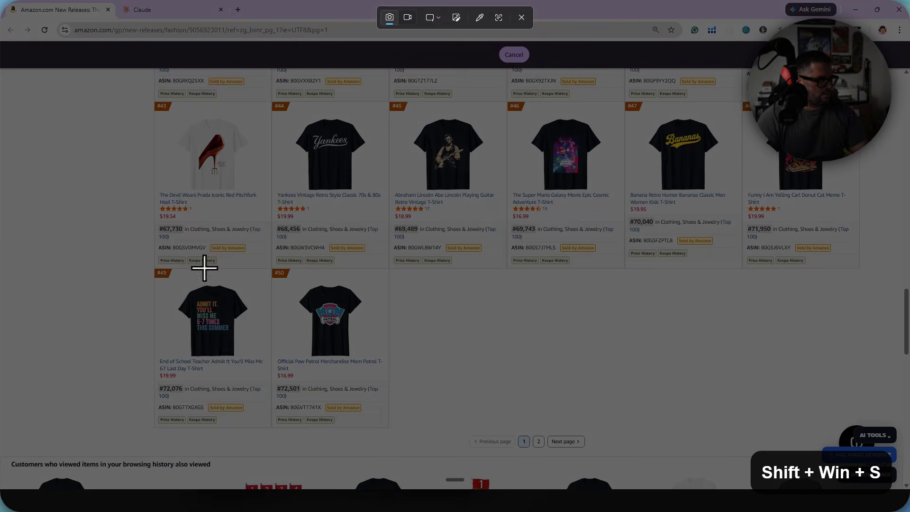
pyautogui.moveTo(135, 265); pyautogui.dragTo(417, 451)
pyautogui.click(147, 10)
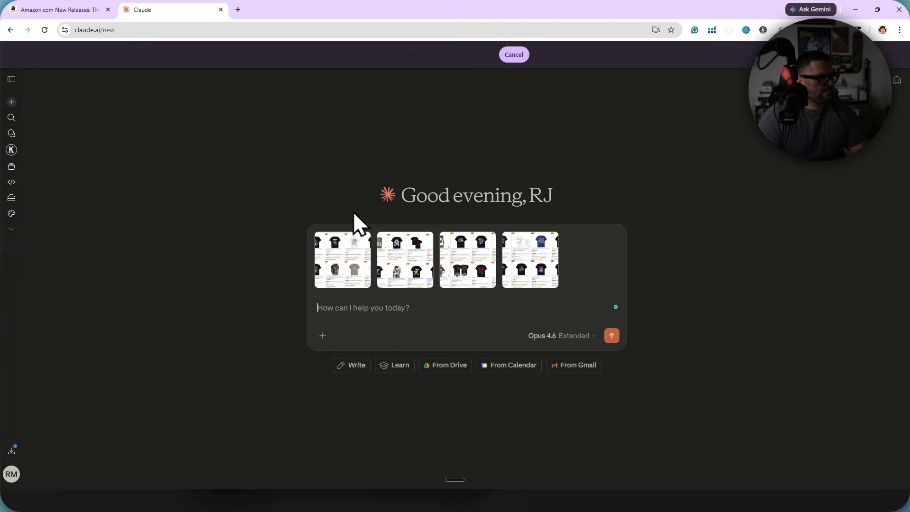
pyautogui.hotkey('ctrl', 'v')
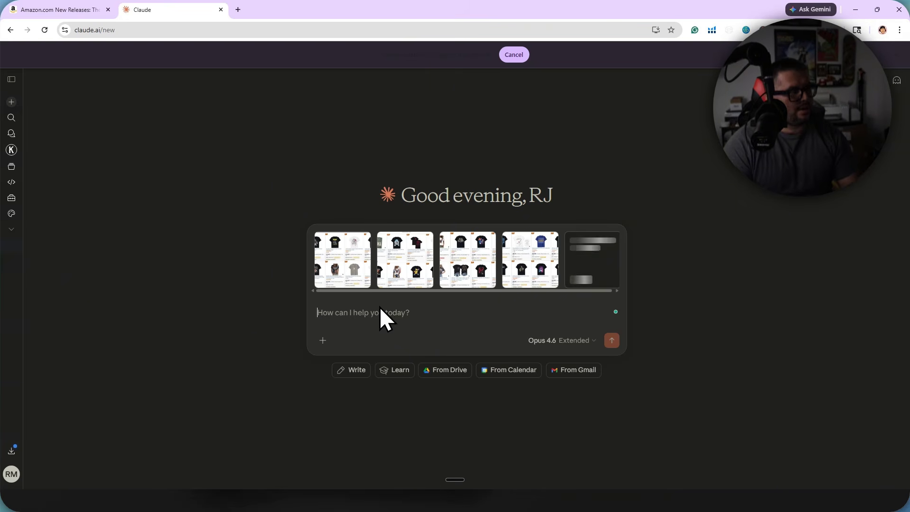
# Open page 2 of Amazon's new releases in Women's Novelty T-Shirts.
pyautogui.click(62, 6)
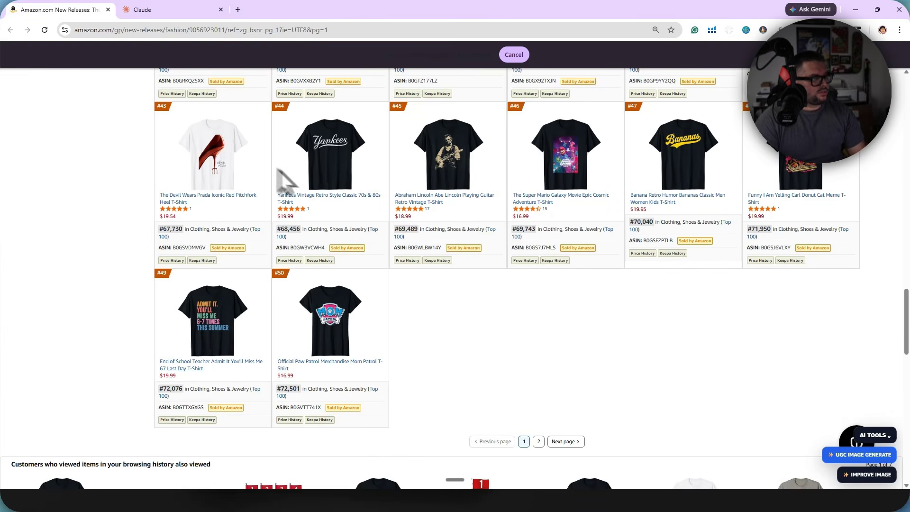
pyautogui.click(541, 442)
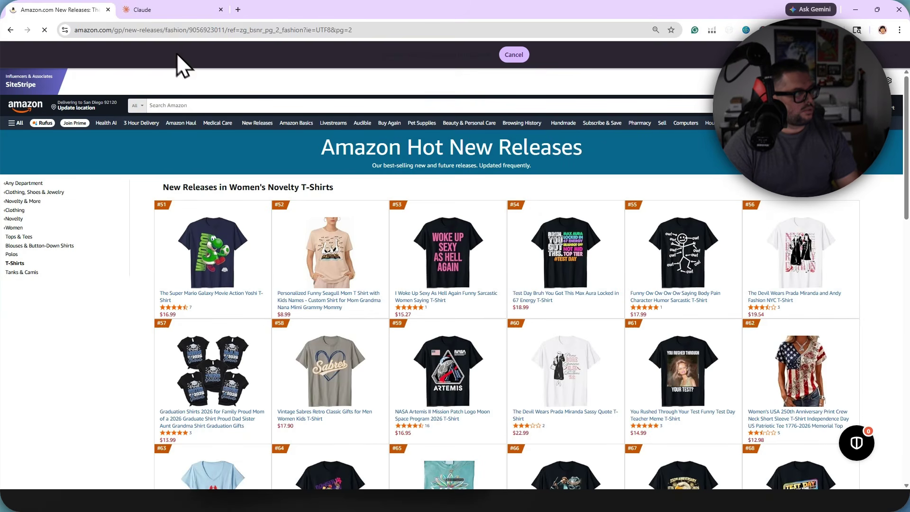
pyautogui.scroll(-1, 414, 337)
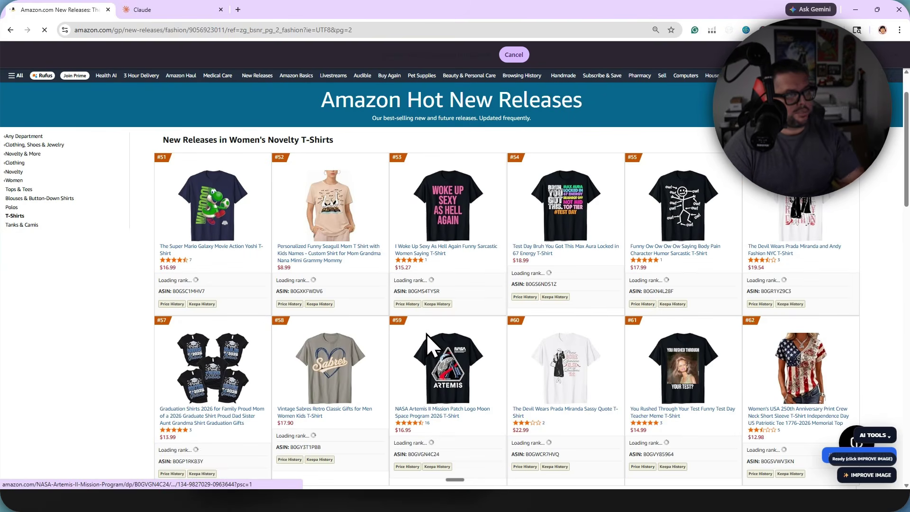
# Send Claude the prompt with the five screenshots, asking for 5 to 10 unique designs checked for trademarks and copyrights.
pyautogui.click(141, 9)
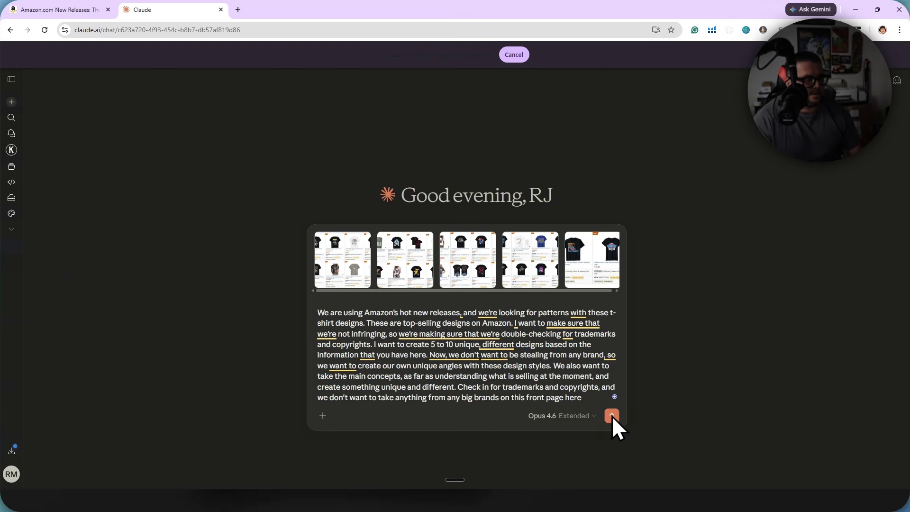
pyautogui.click(612, 418)
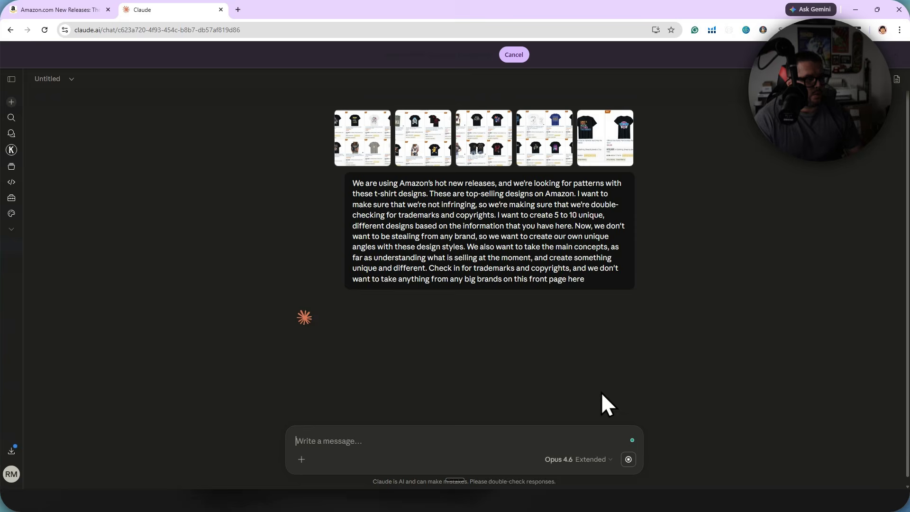
# Capture the #87 to #98 listings on Amazon's second page and attach the screenshot to the next Claude message.
pyautogui.click(82, 11)
pyautogui.scroll(-1, 531, 275)
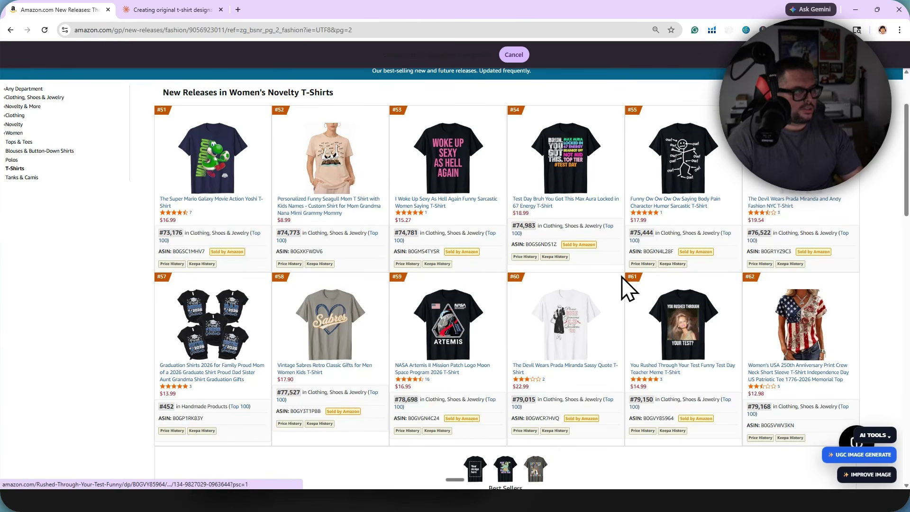
pyautogui.press('shift+super+s')
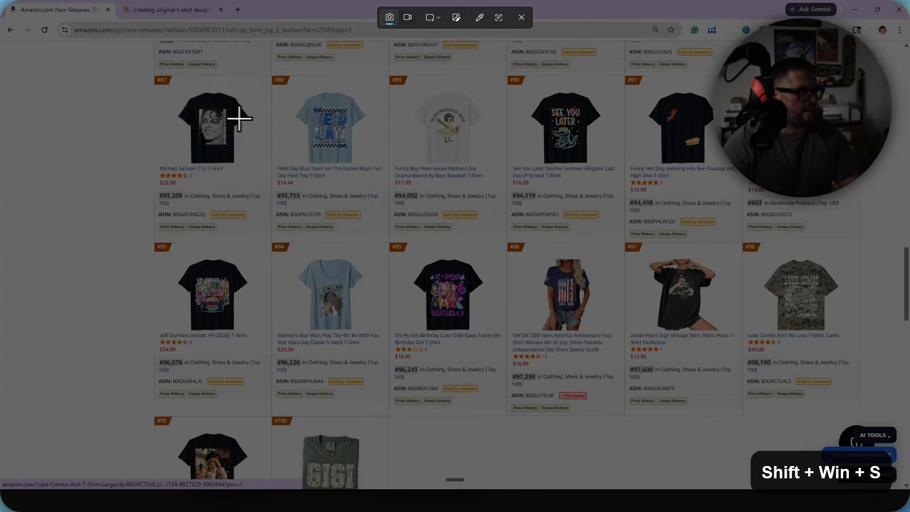
pyautogui.moveTo(133, 70); pyautogui.dragTo(868, 403)
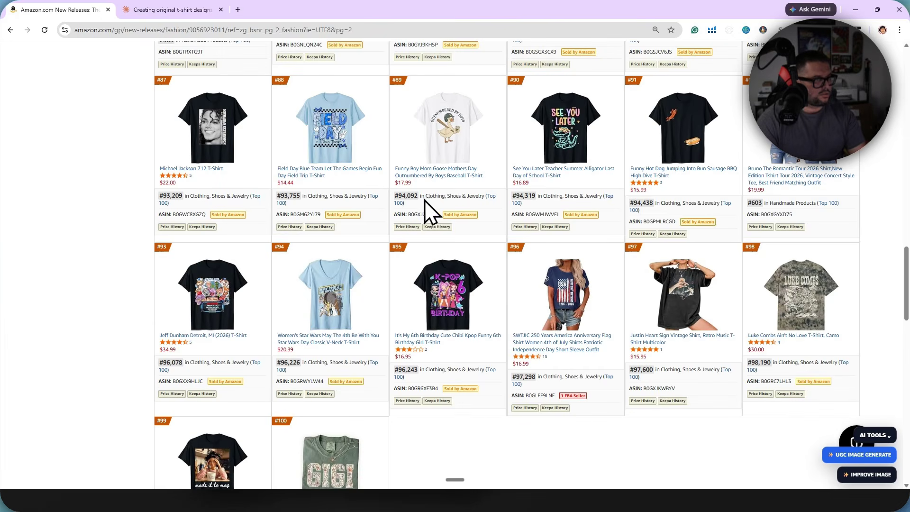
pyautogui.moveTo(678, 137)
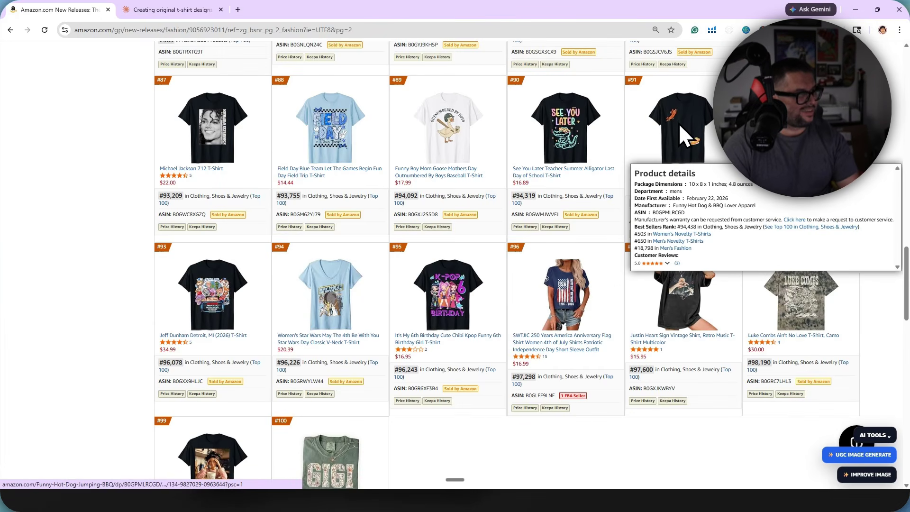
pyautogui.click(171, 10)
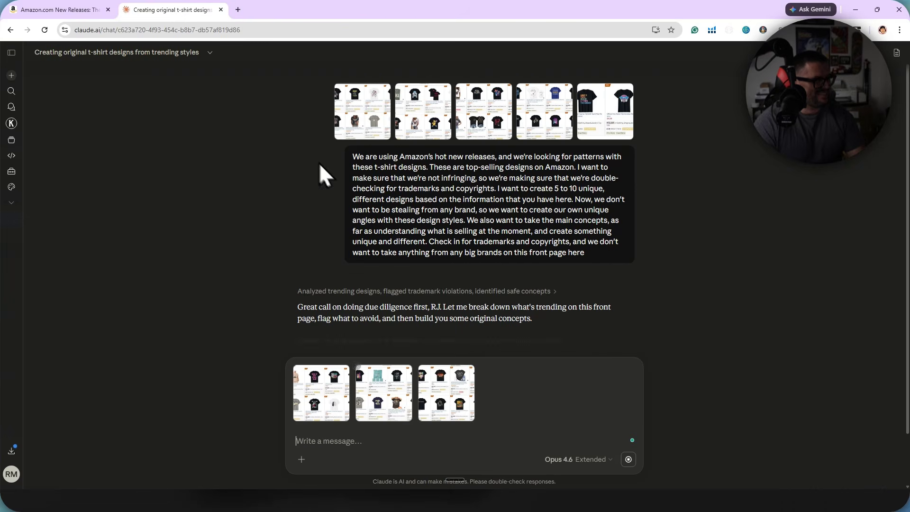
pyautogui.hotkey('ctrl', 'v')
# Capture the final #99 and #100 listings on Amazon and attach the screenshot to the pending Claude message.
pyautogui.click(97, 11)
pyautogui.scroll(-10, 112, 175)
pyautogui.press('shift+super+s')
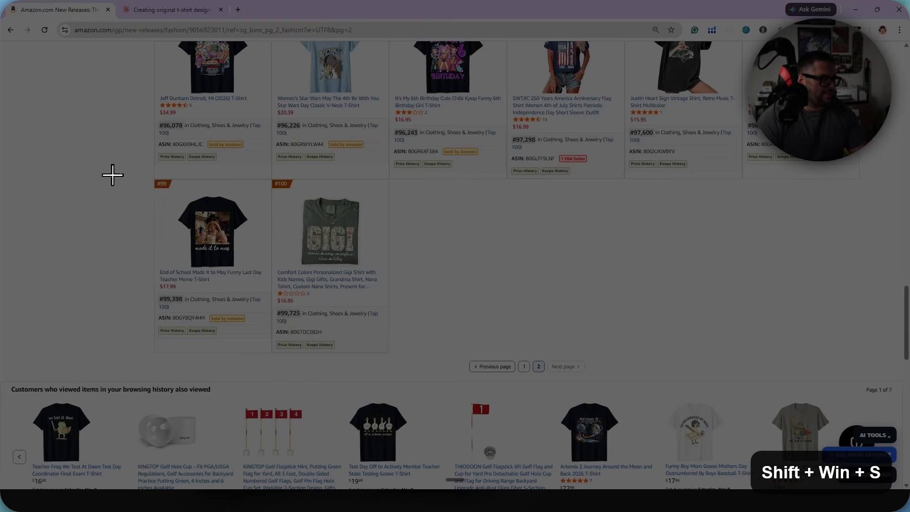
pyautogui.moveTo(120, 173); pyautogui.dragTo(398, 341)
pyautogui.hotkey('ctrl', 'Tab')
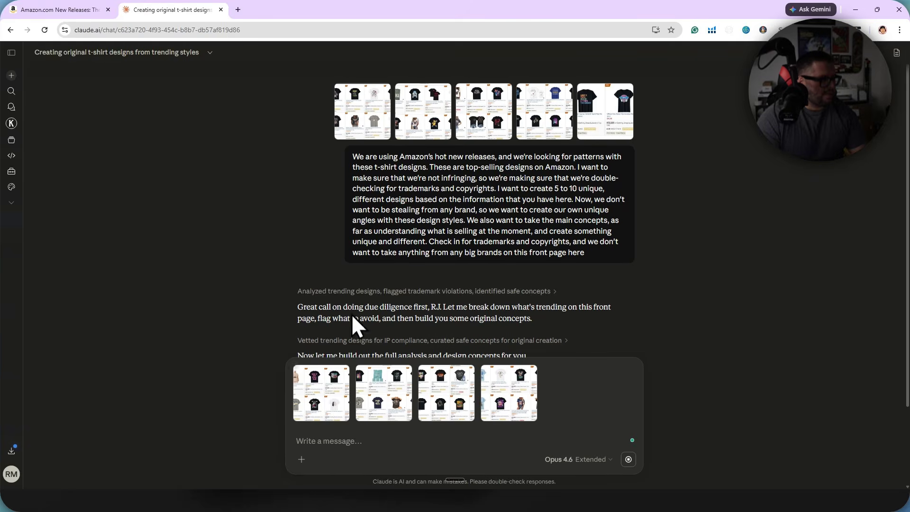
pyautogui.hotkey('ctrl', 'v')
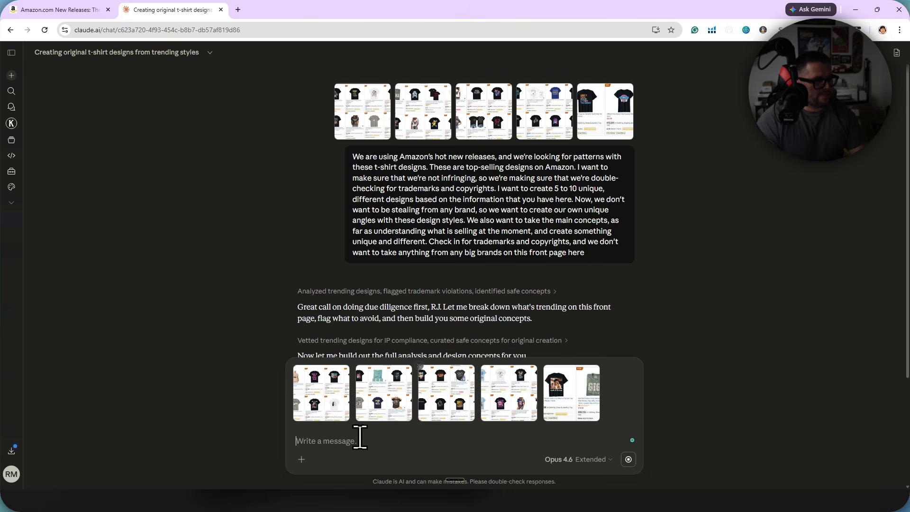
# Enter the same t-shirt pattern prompt for the second screenshot batch, changing the request to 15 to 20 unique designs.
pyautogui.write('We are using Amazon’s hot new releases, and we’re looking for patterns with these t-shirt designs. These are top-selling designs on Amazon. I want to make sure that we’re not infringing, so we’re making sure that we’re double-checking for trademarks and copyrights. I want to create 5 to 10 unique, different designs based on the information that you have here. Now, we don’t want to be stealing from any brand, so we want to create our own unique angles with these design styles. We also want to take the main concepts, as far as understanding what is selling at the moment, and create something unique and different. Check in for trademarks and copyrights, and we don’t want to take anything from any big brands on this front page here')
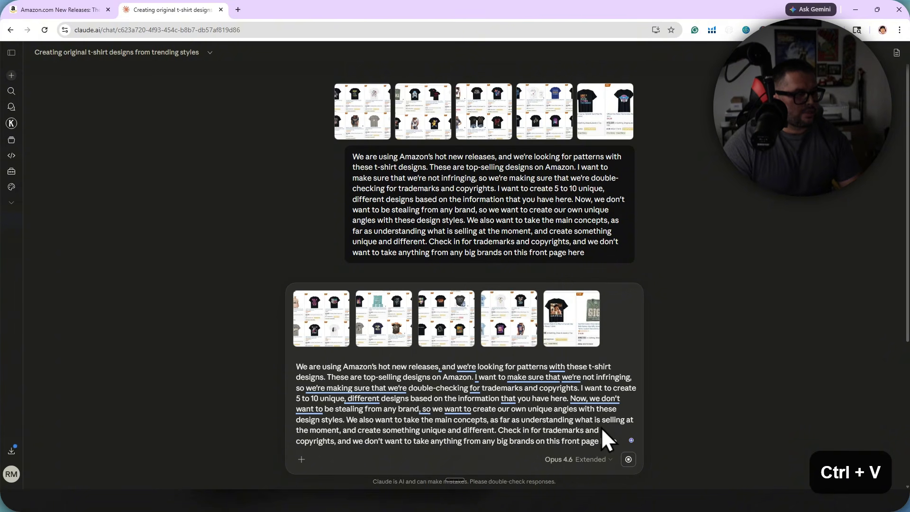
pyautogui.click(552, 408)
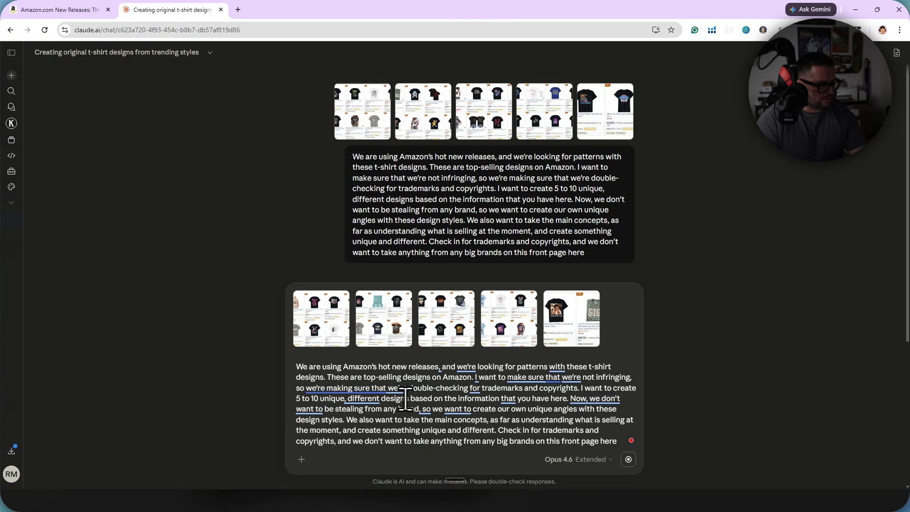
pyautogui.click(320, 395)
pyautogui.press('BackSpace')
pyautogui.press('BackSpace')
pyautogui.press('BackSpace')
pyautogui.press('BackSpace')
pyautogui.press('BackSpace')
pyautogui.press('BackSpace')
pyautogui.press('BackSpace')
pyautogui.write('15 to')
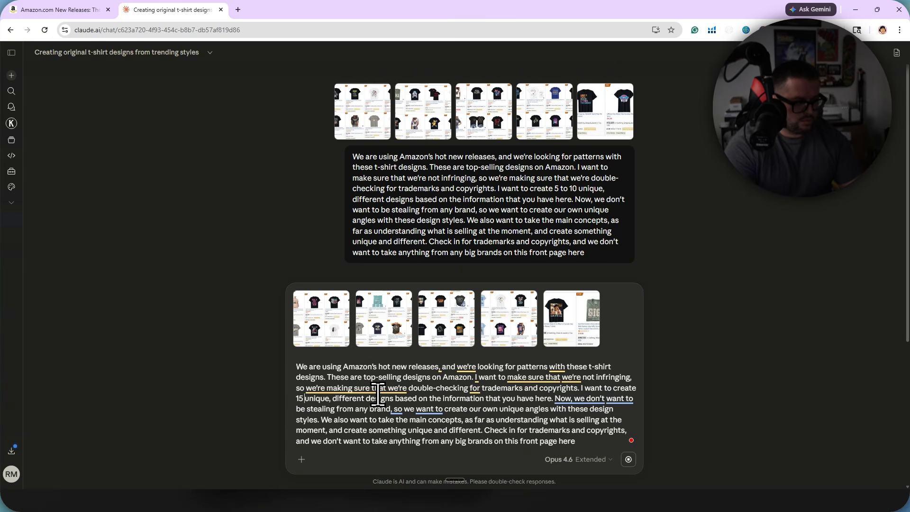
pyautogui.write(' 20')
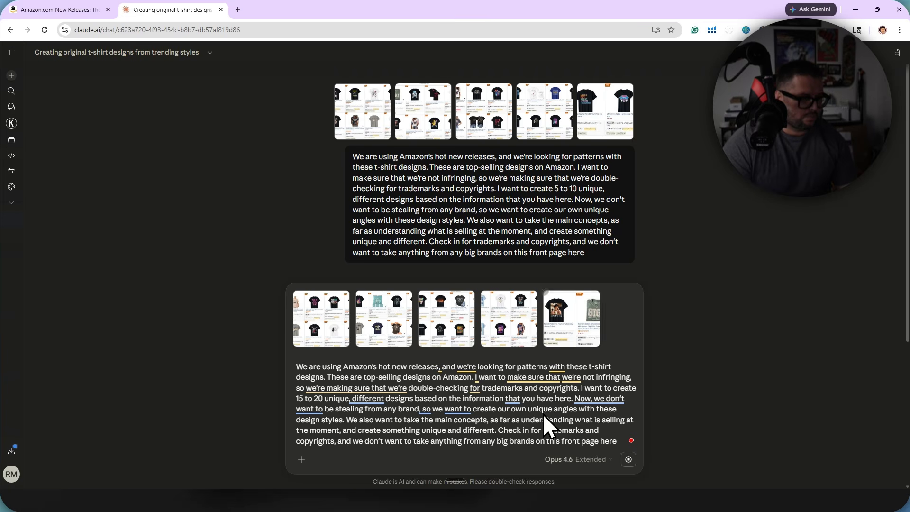
# Check Claude's progress on the first screenshot batch against the submitted prompt in the chat.
pyautogui.scroll(-3, 580, 231)
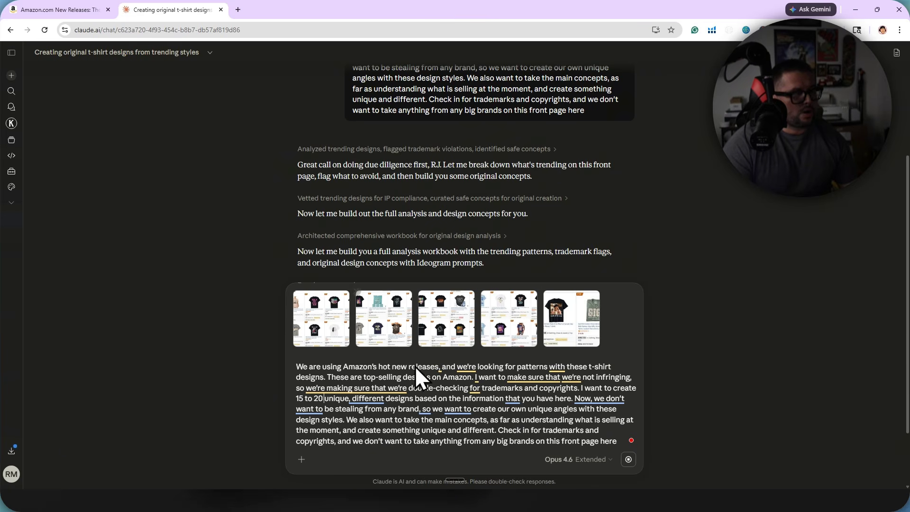
pyautogui.scroll(-1, 392, 207)
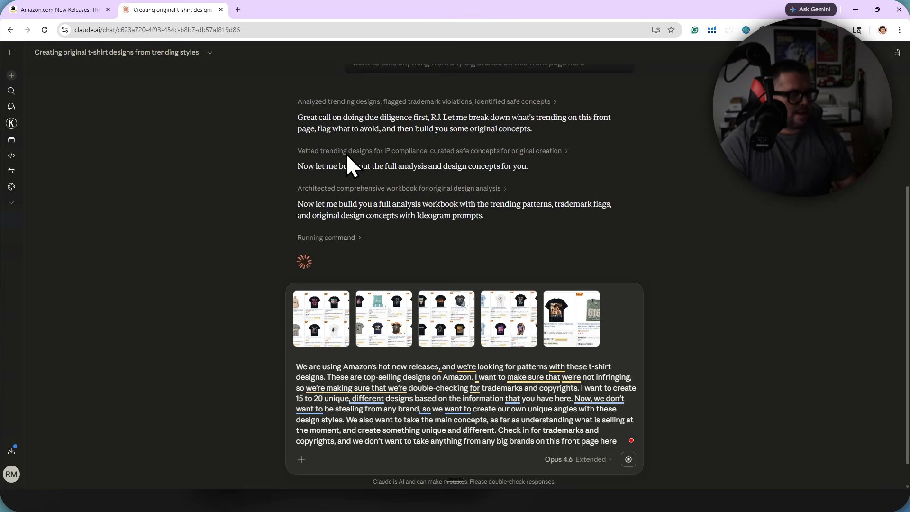
pyautogui.scroll(4, 386, 237)
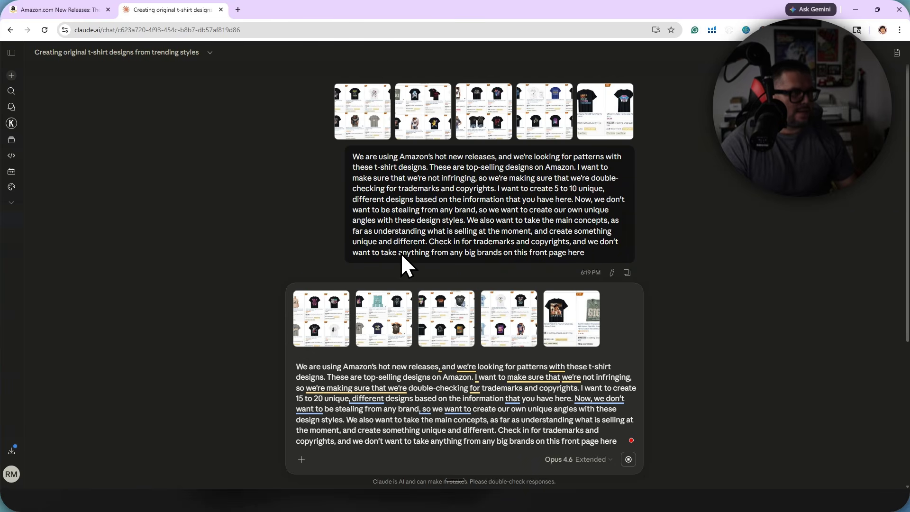
pyautogui.scroll(-3, 491, 270)
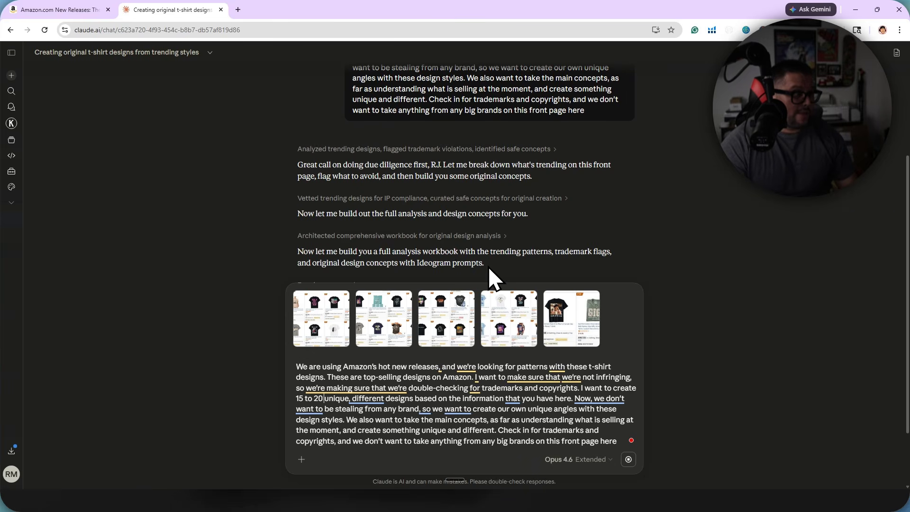
# Switch to Amazon and look over the women's novelty t-shirt new releases back up to listing #51.
pyautogui.click(57, 9)
pyautogui.scroll(10, 457, 311)
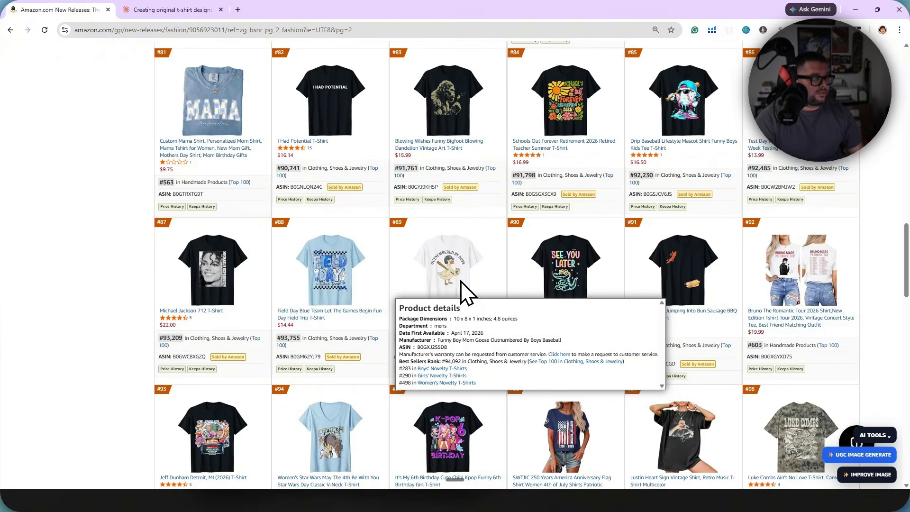
pyautogui.scroll(15, 457, 311)
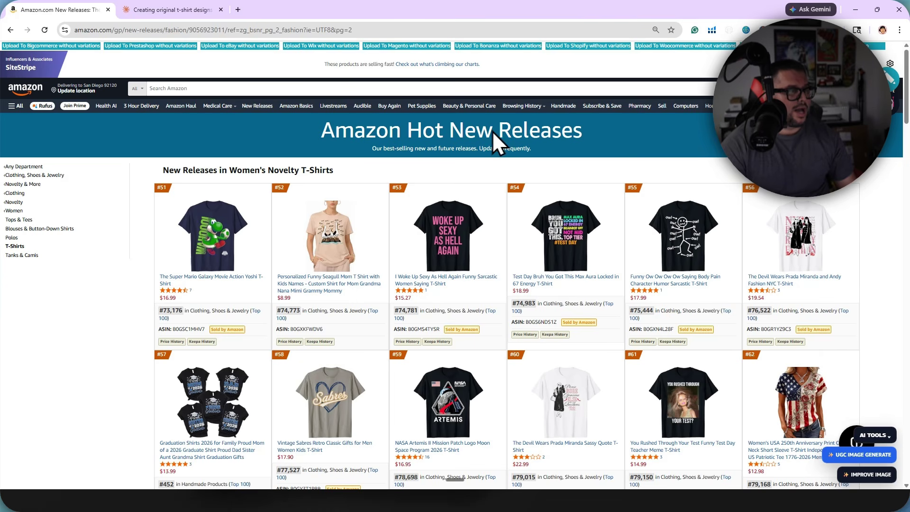
# Return to the Claude chat and send the second-batch prompt with its five screenshots, requesting 15 to 20 unique designs.
pyautogui.click(170, 10)
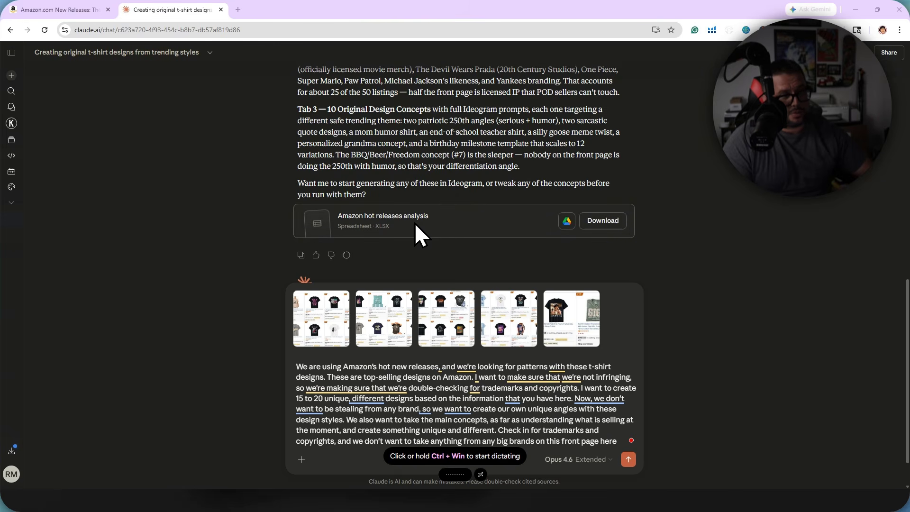
pyautogui.click(628, 461)
# Open the Amazon hot releases analysis spreadsheet from Claude's first reply and review the IP status of the front-page listings.
pyautogui.scroll(5, 491, 332)
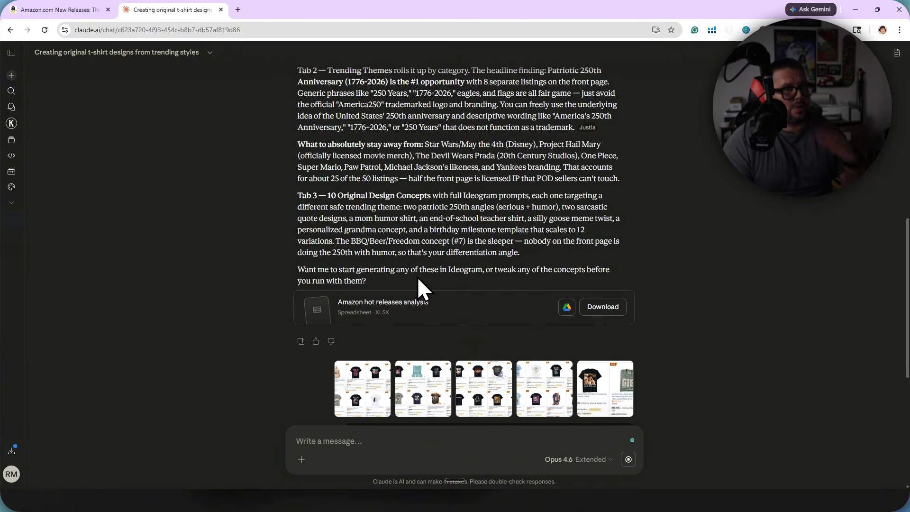
pyautogui.click(439, 313)
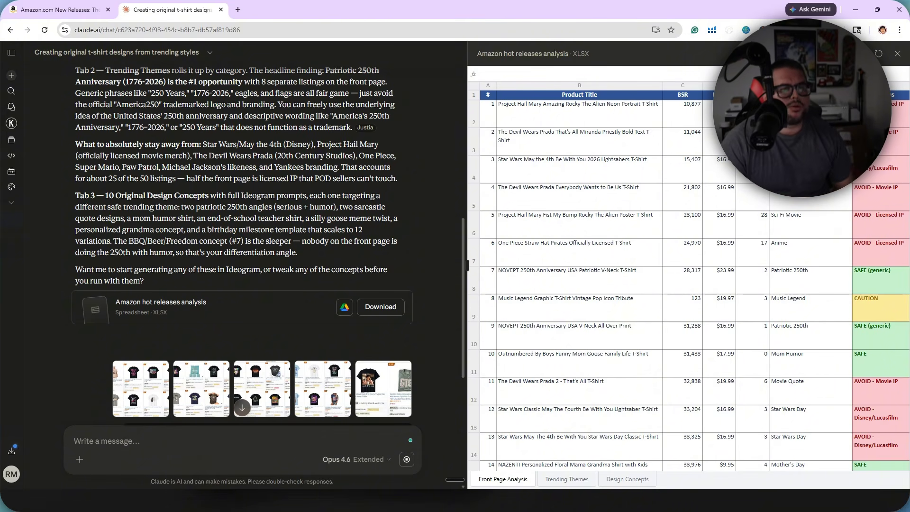
pyautogui.scroll(-3, 690, 280)
pyautogui.scroll(-10, 869, 225)
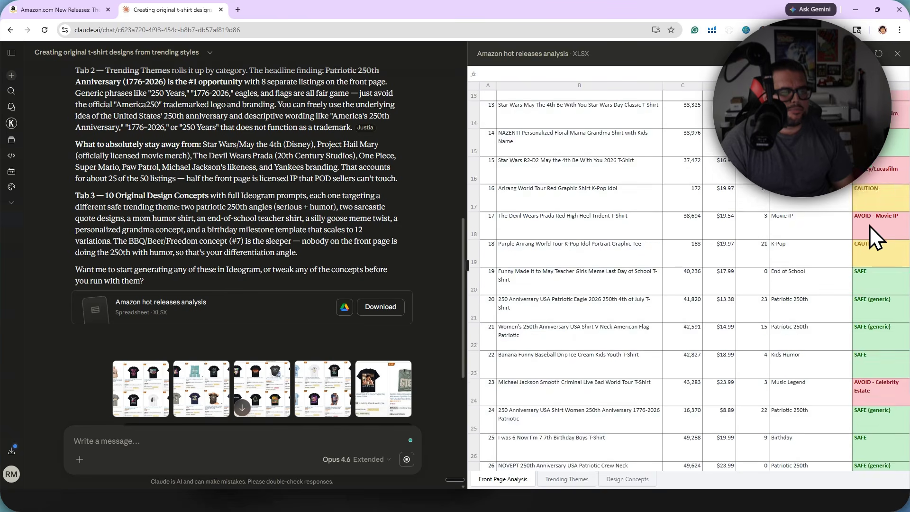
pyautogui.scroll(-4, 868, 229)
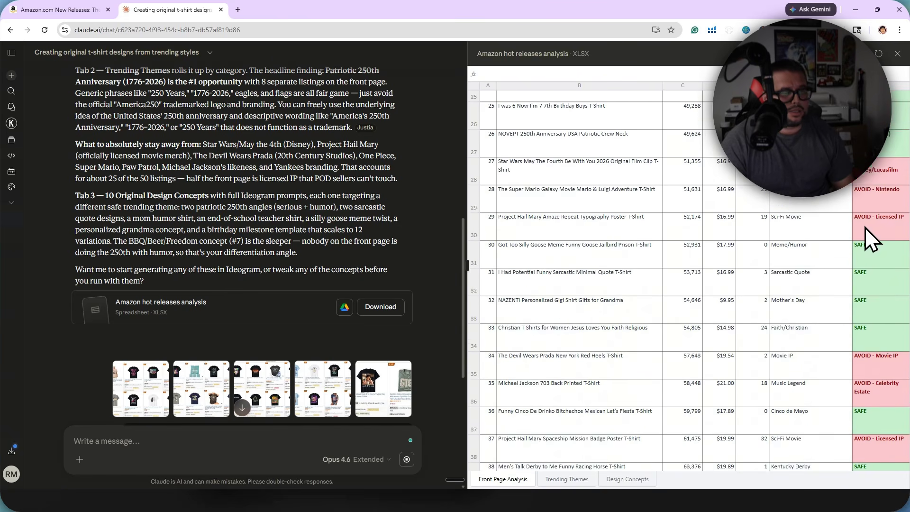
pyautogui.scroll(-5, 844, 235)
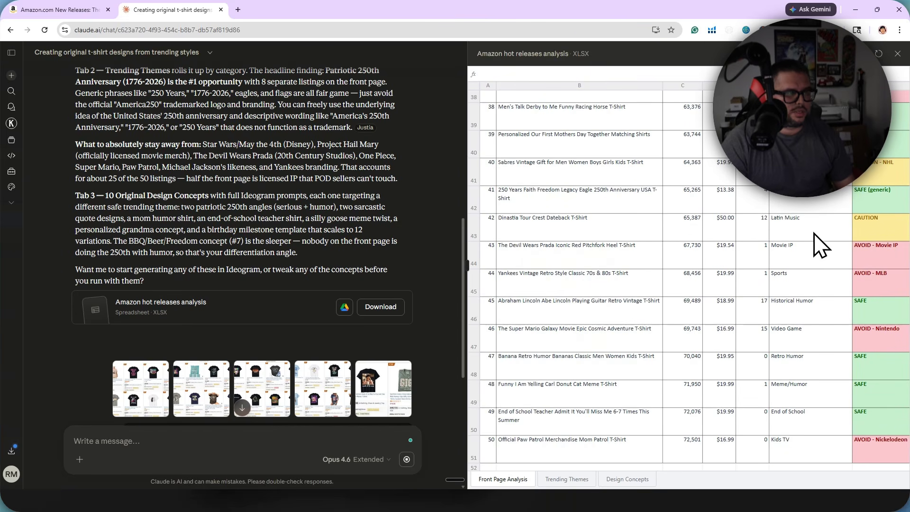
pyautogui.scroll(12, 873, 422)
pyautogui.scroll(8, 881, 361)
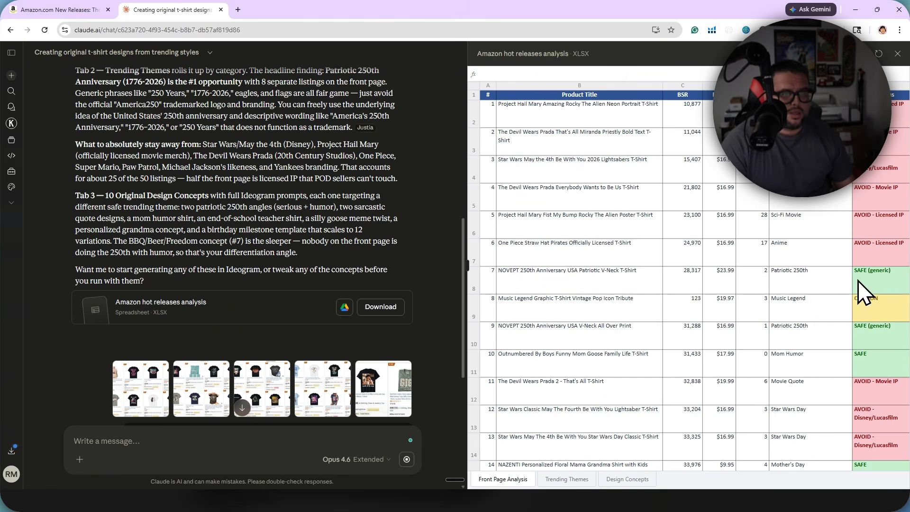
pyautogui.scroll(-15, 869, 360)
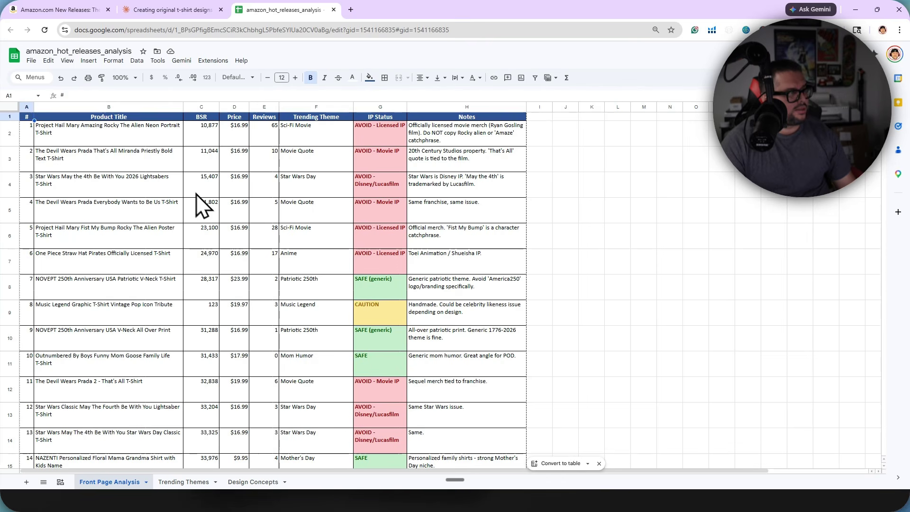
# Examine the Front Page Analysis sheet of amazon_hot_releases_analysis in Google Sheets through listing 50, returning to its first row.
pyautogui.scroll(-5, 266, 260)
pyautogui.scroll(-20, 265, 251)
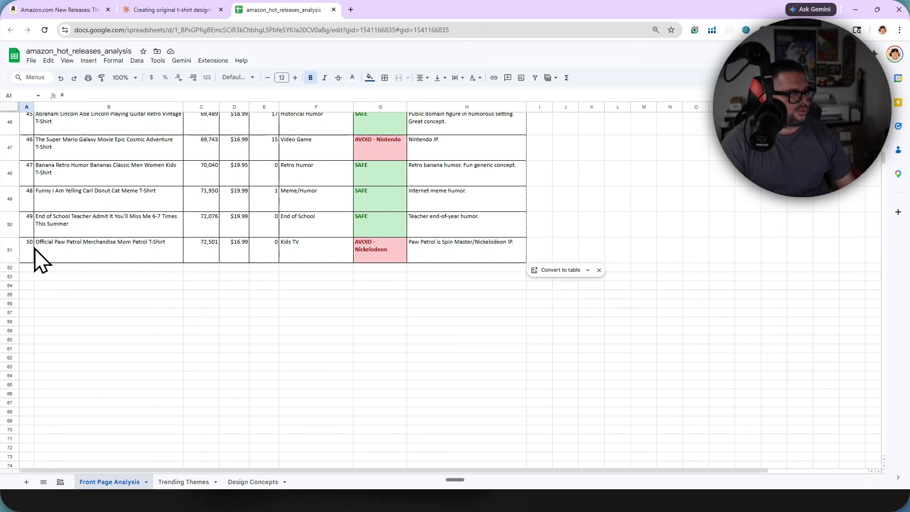
pyautogui.hotkey('ctrl', 'Home')
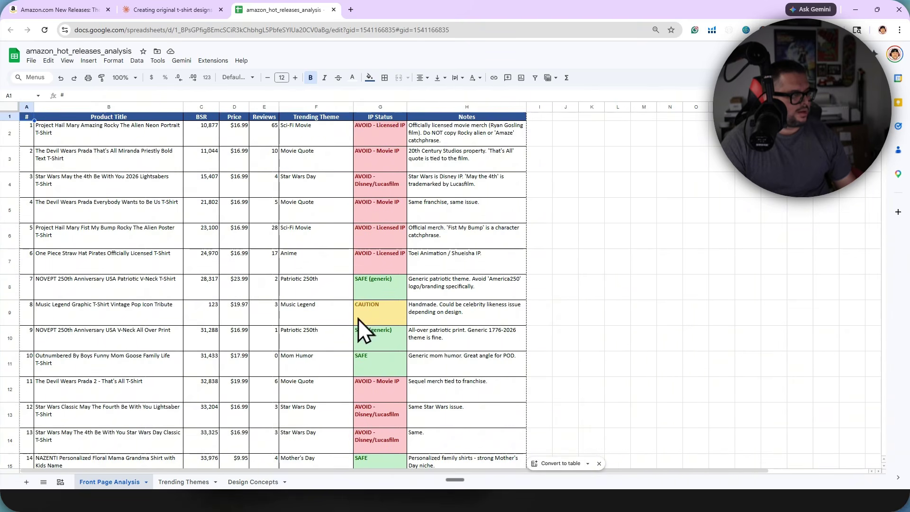
# Review the Trending Themes sheet, reading each theme's IP safety, POD opportunity score and notes.
pyautogui.click(181, 483)
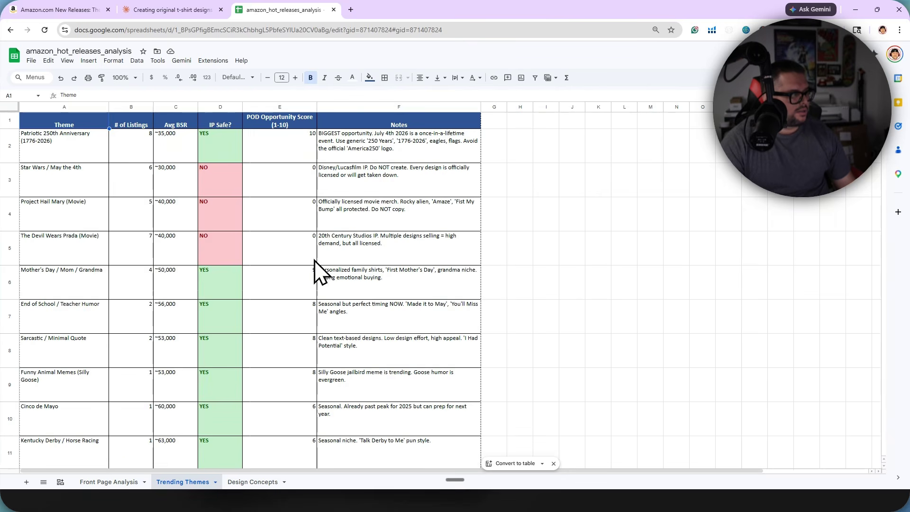
pyautogui.scroll(-1, 315, 274)
pyautogui.scroll(1, 309, 271)
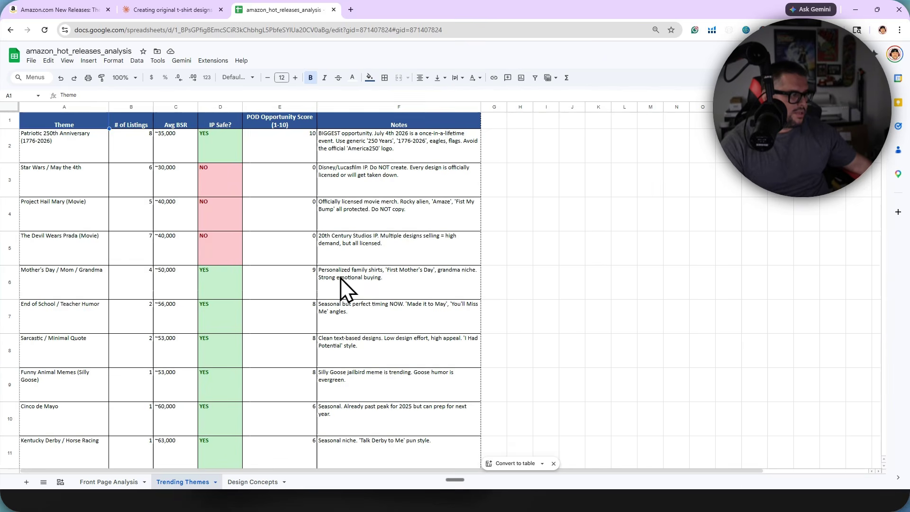
pyautogui.scroll(-1, 366, 304)
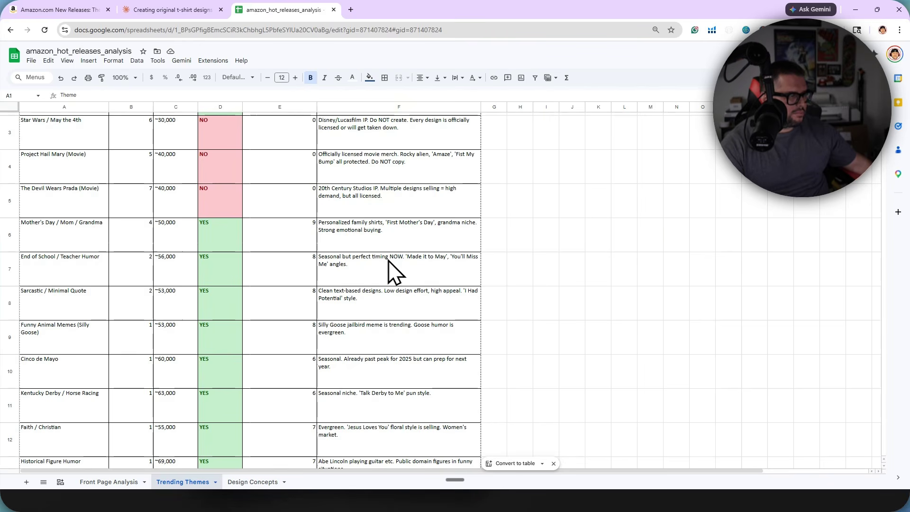
pyautogui.scroll(-6, 402, 285)
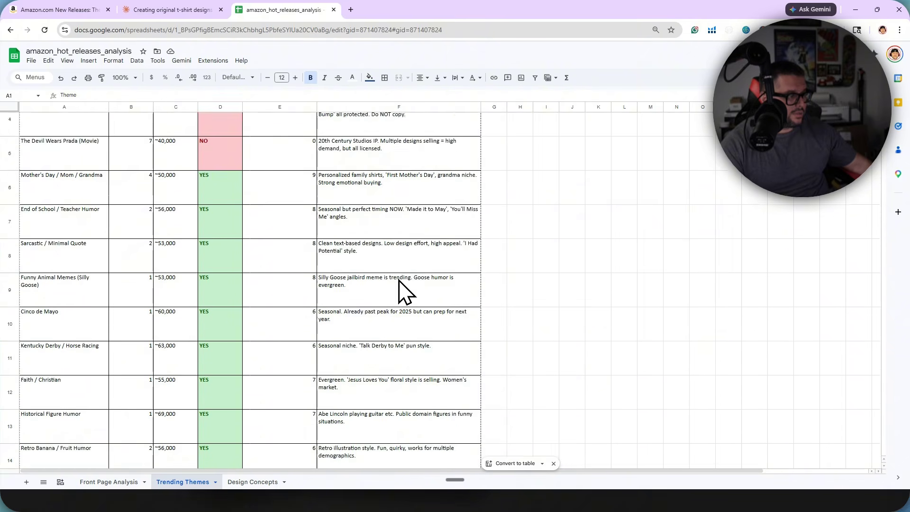
pyautogui.scroll(8, 402, 284)
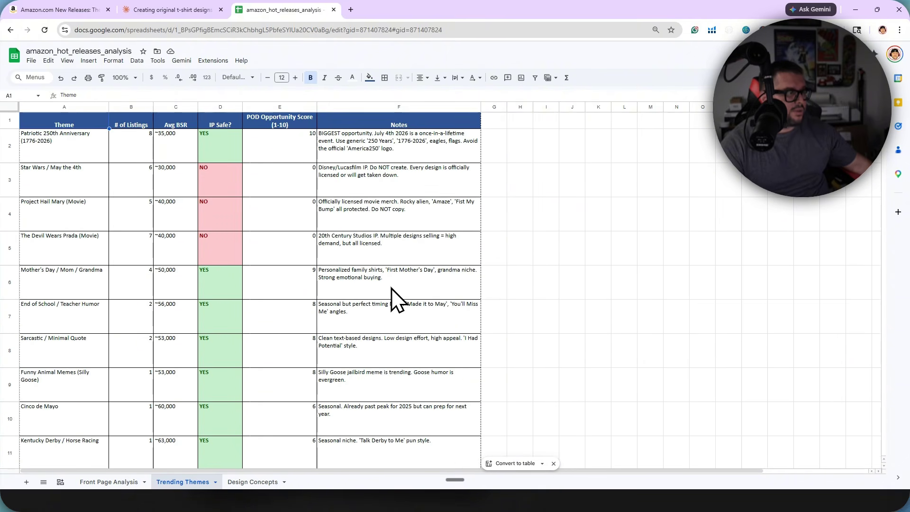
# Review the Design Concepts sheet, reading the shirt texts, design descriptions and Ideogram prompts.
pyautogui.click(253, 484)
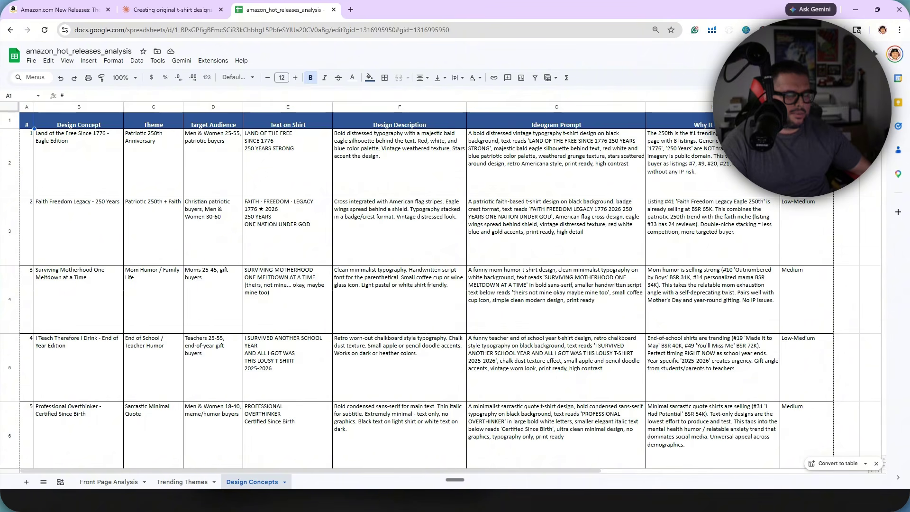
pyautogui.scroll(-5, 754, 219)
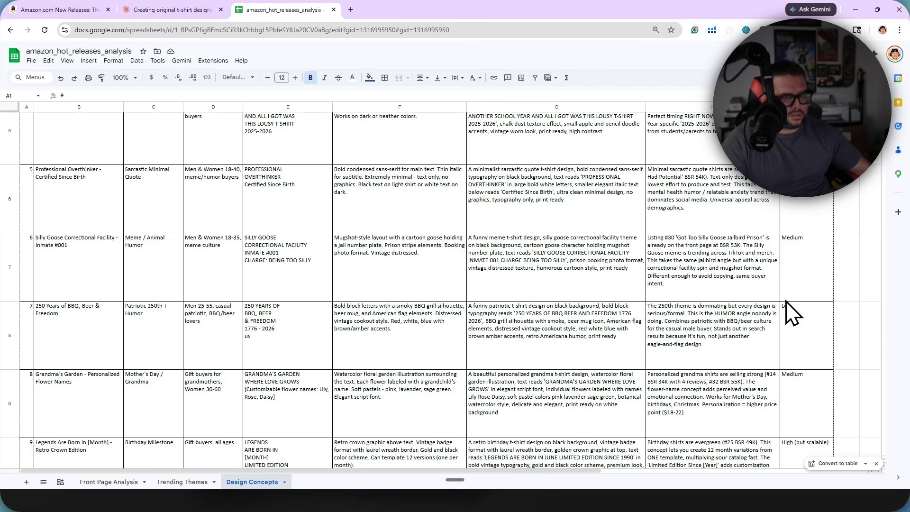
pyautogui.scroll(5, 791, 313)
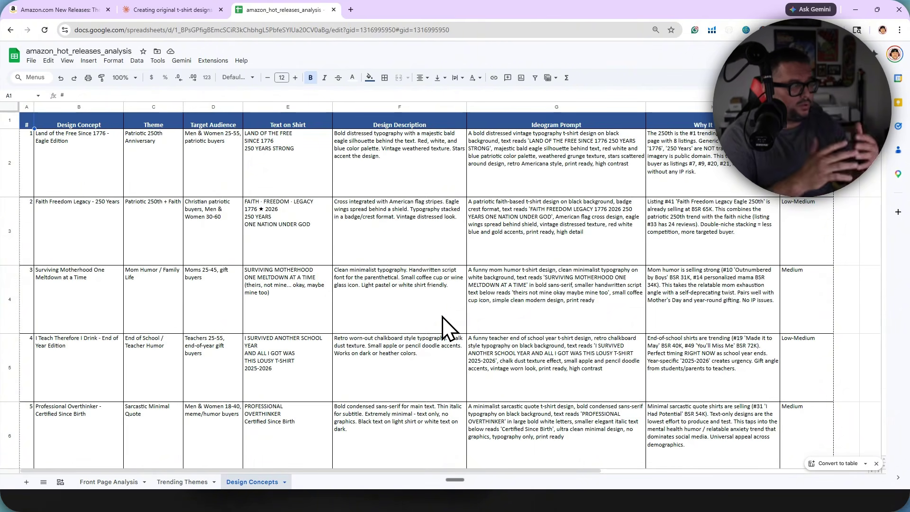
pyautogui.scroll(-1, 522, 247)
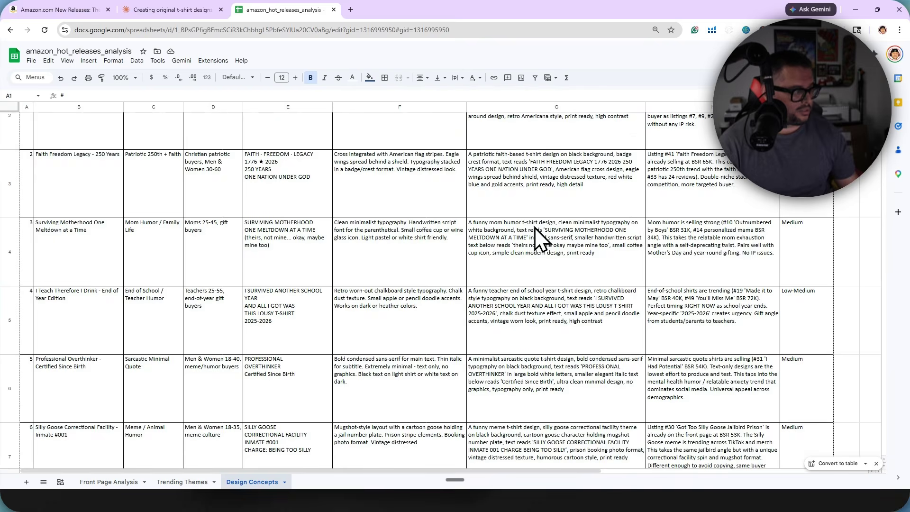
pyautogui.scroll(1, 559, 237)
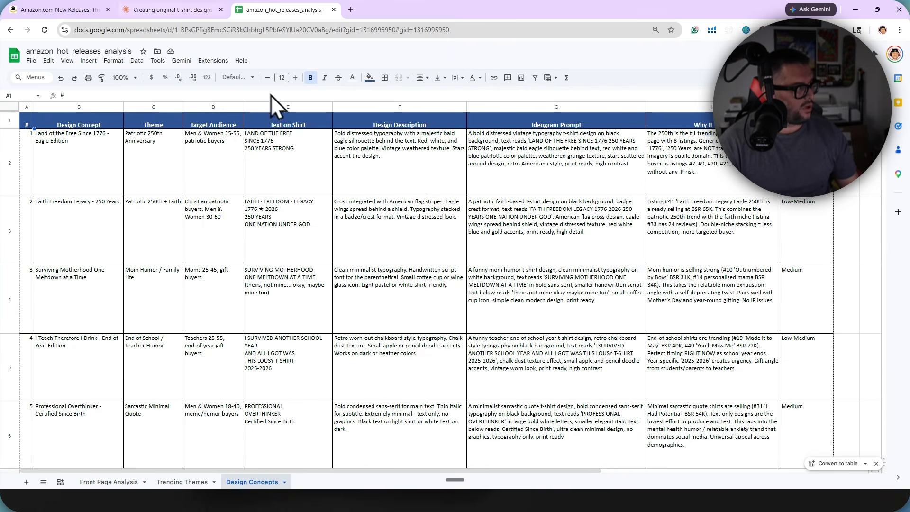
# Switch back to Claude, close the first spreadsheet preview and look over Listings 51-100 in the Amazon top100 full analysis.
pyautogui.click(171, 10)
pyautogui.scroll(-5, 368, 243)
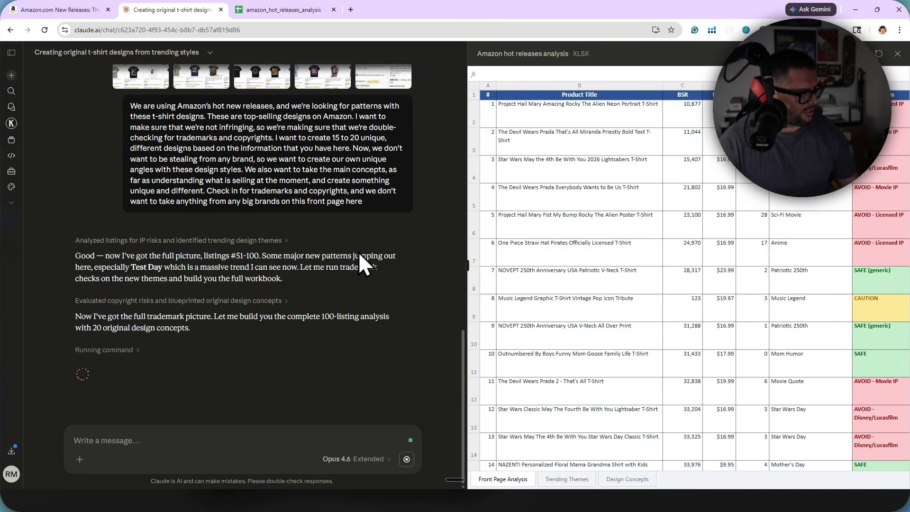
pyautogui.click(898, 54)
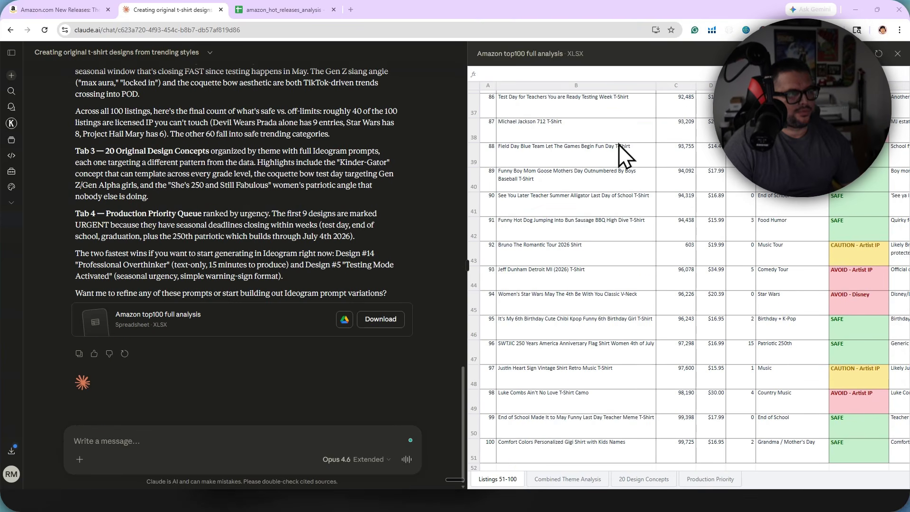
pyautogui.scroll(10, 601, 199)
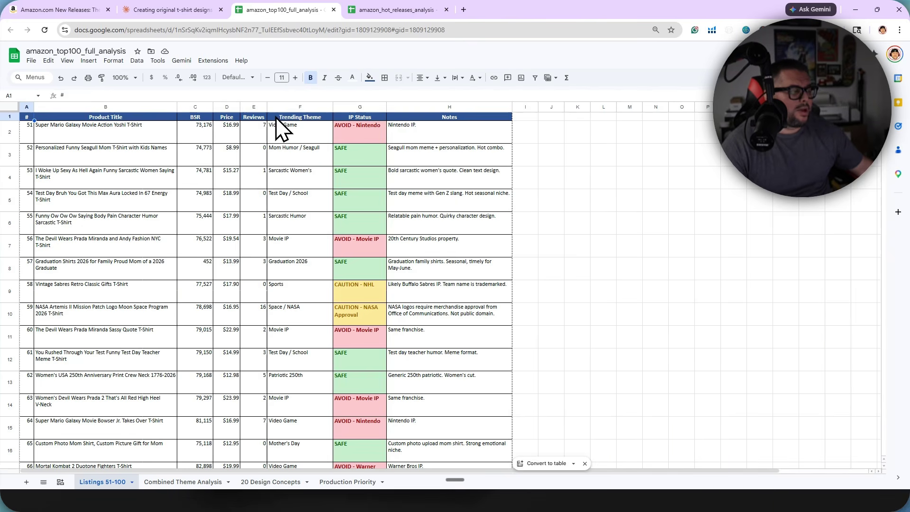
# Review the Combined Theme Analysis sheet of amazon_top100_full_analysis in Google Sheets, comparing theme scores, timing and action items.
pyautogui.click(180, 484)
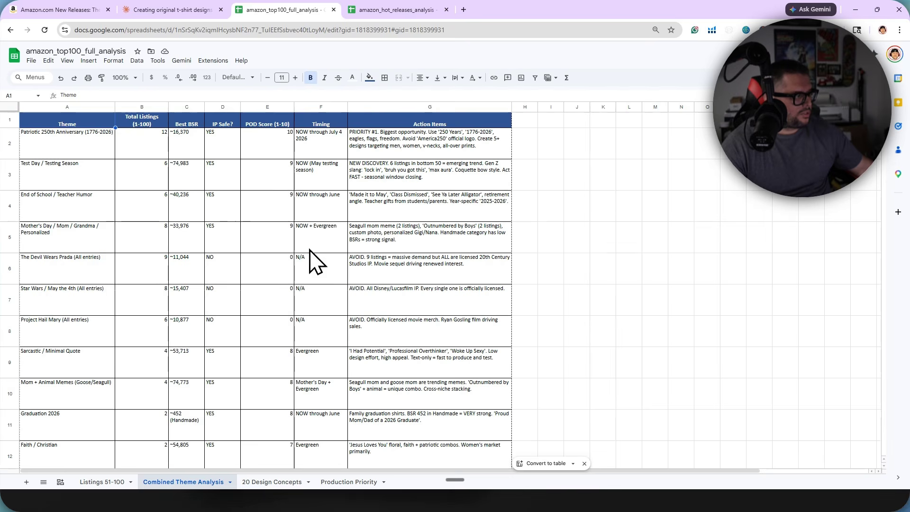
pyautogui.scroll(-1, 313, 261)
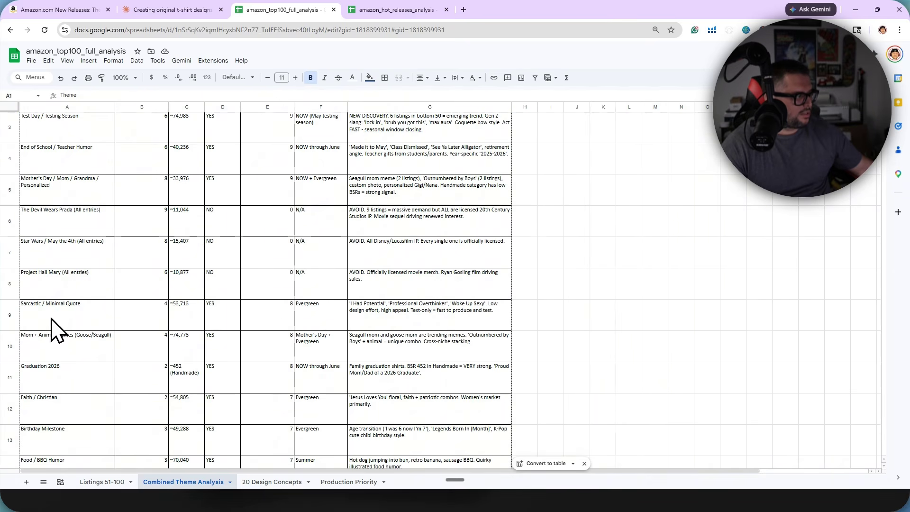
pyautogui.scroll(1, 284, 335)
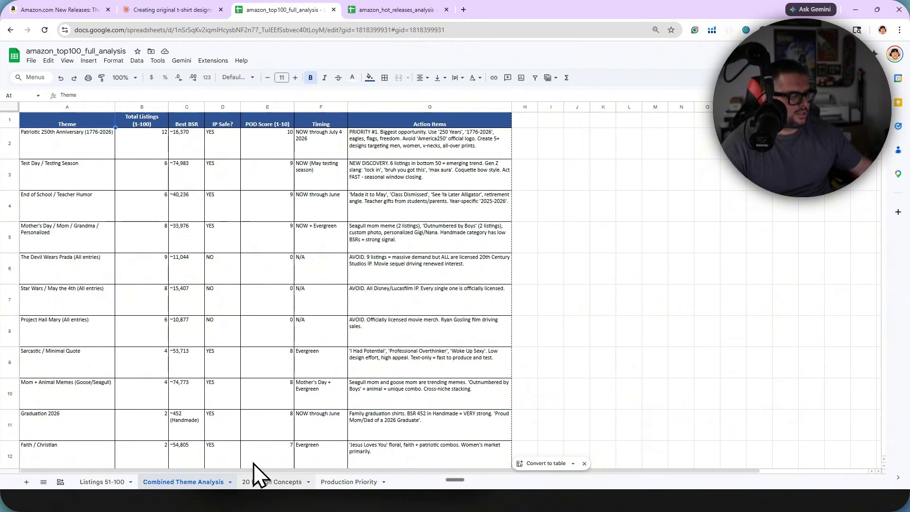
# Look through the 20 Design Concepts sheet, examining the design names, target audiences, Ideogram prompts and urgency ratings.
pyautogui.click(258, 480)
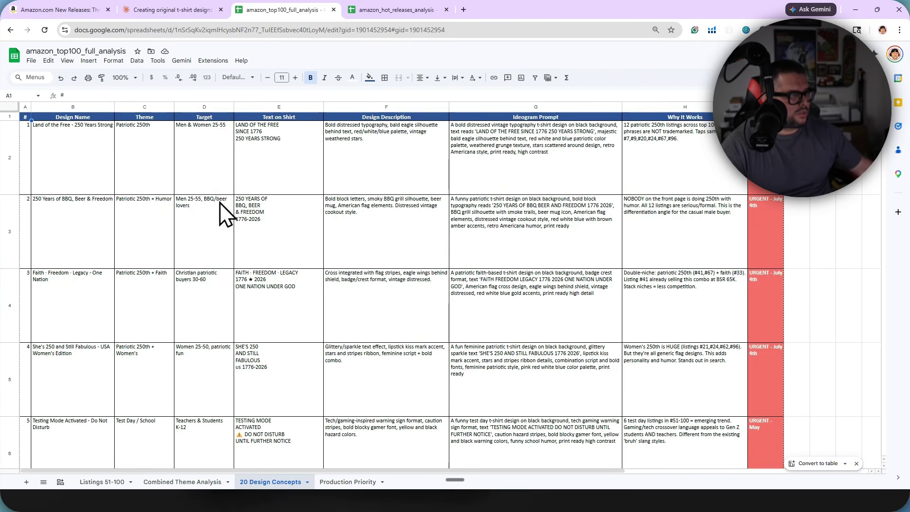
pyautogui.scroll(-10, 304, 337)
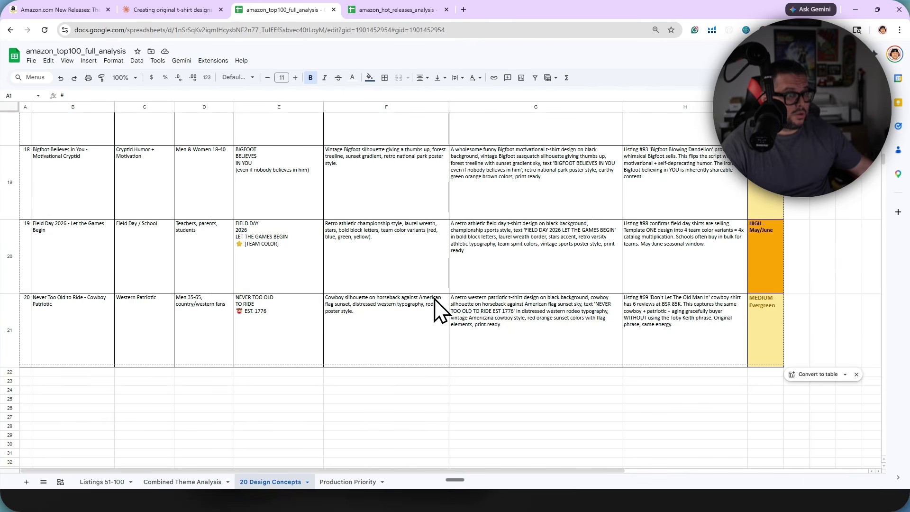
pyautogui.scroll(2, 442, 325)
pyautogui.scroll(5, 446, 327)
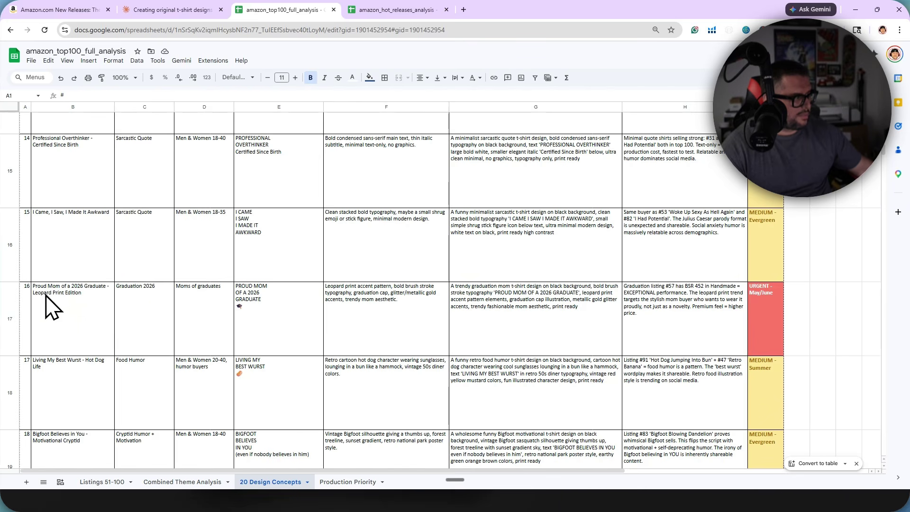
# Look back over the 20 Design Concepts rows and view the Top Research Design Vault (1,980+ Niches) product page on Gumroad.
pyautogui.scroll(6, 761, 316)
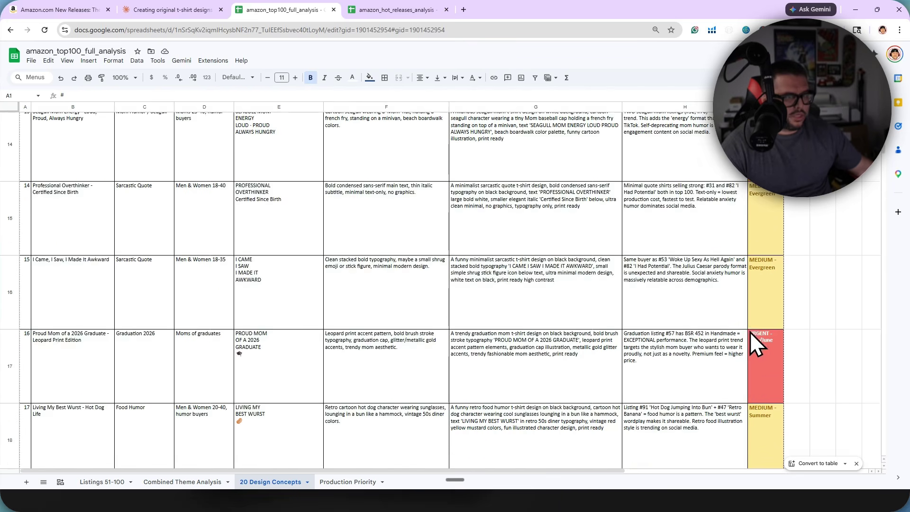
pyautogui.scroll(12, 751, 335)
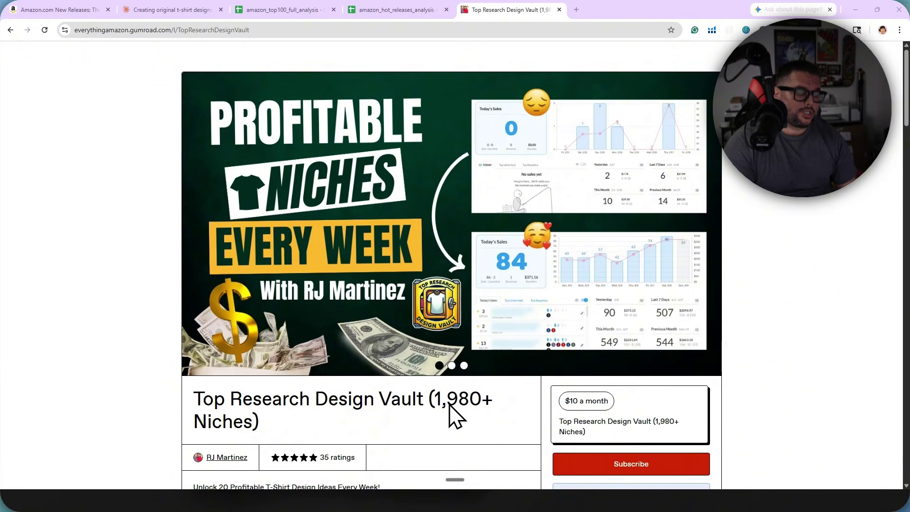
pyautogui.moveTo(194, 398); pyautogui.dragTo(459, 427)
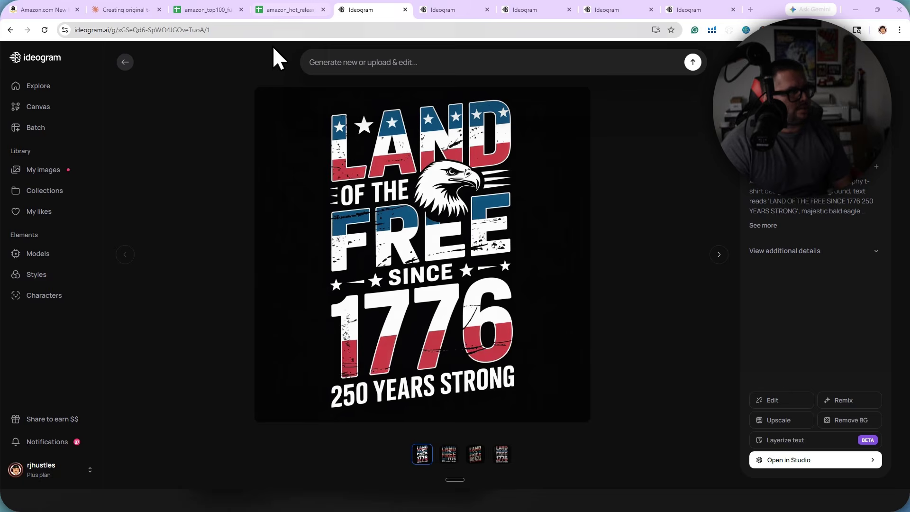
# Switch to the amazon_hot_releases_analysis spreadsheet and review the Ideogram prompts in its Design Concepts sheet.
pyautogui.click(286, 10)
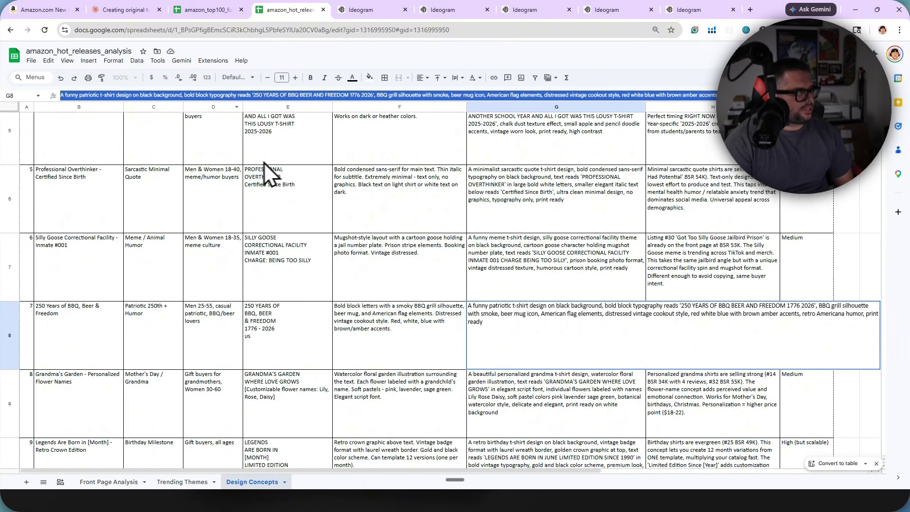
pyautogui.click(558, 280)
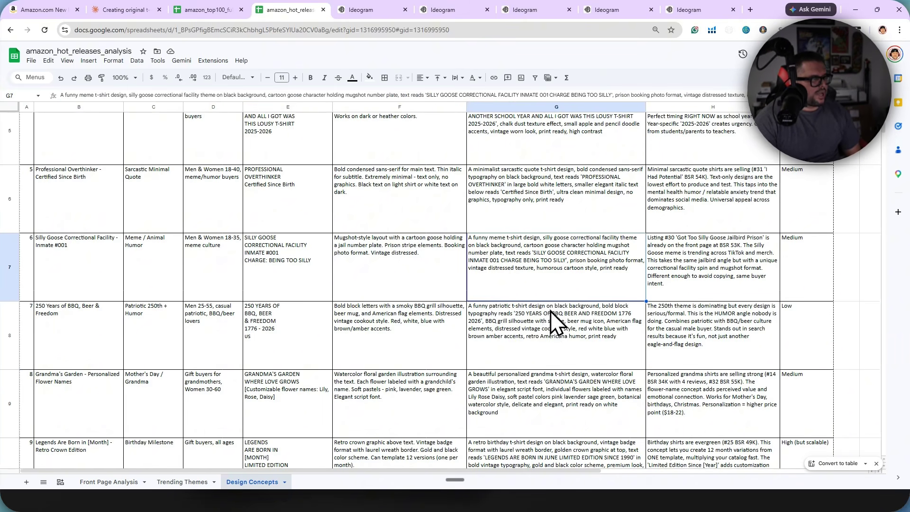
pyautogui.scroll(5, 550, 284)
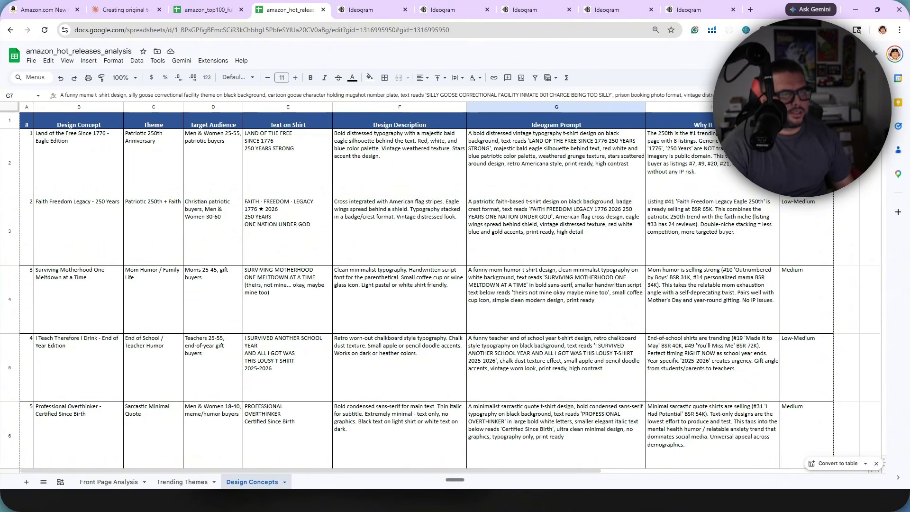
pyautogui.scroll(-10, 612, 271)
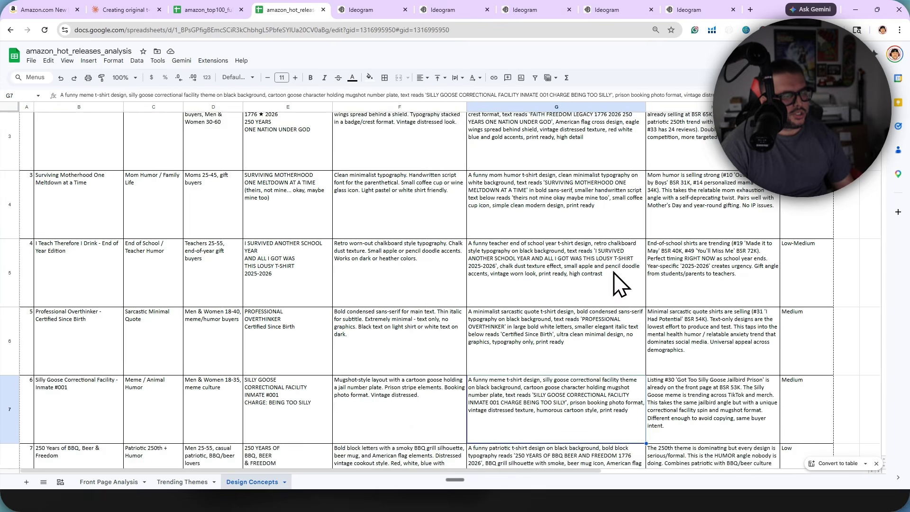
pyautogui.scroll(10, 612, 263)
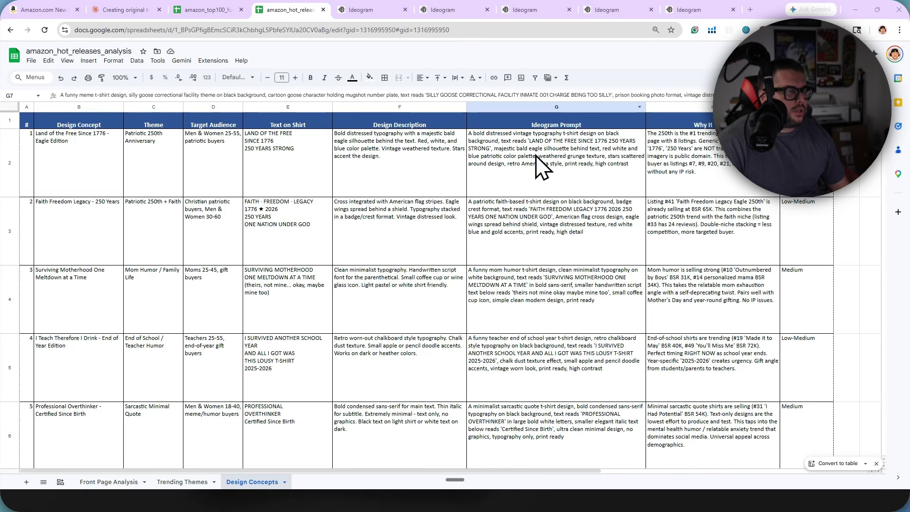
# Switch to Ideogram, read the full Land of the Free prompt and compare the first three variations of the design.
pyautogui.click(370, 11)
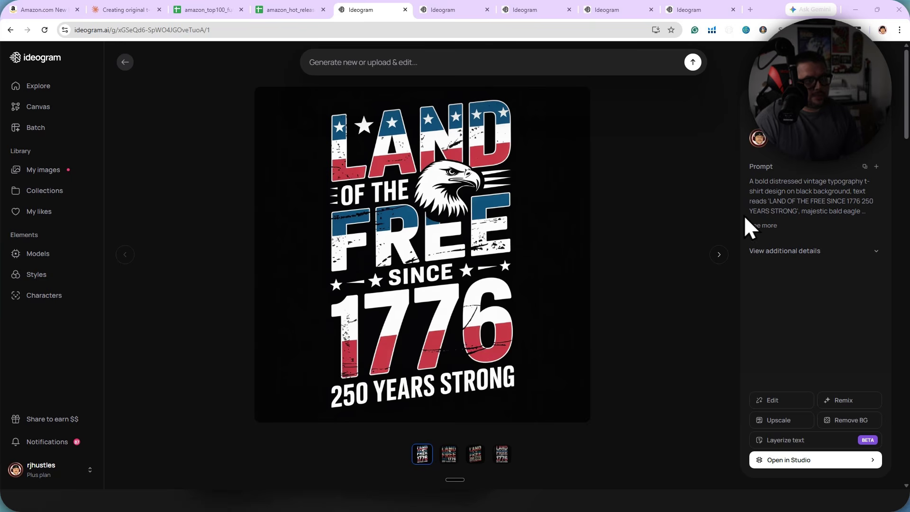
pyautogui.click(769, 226)
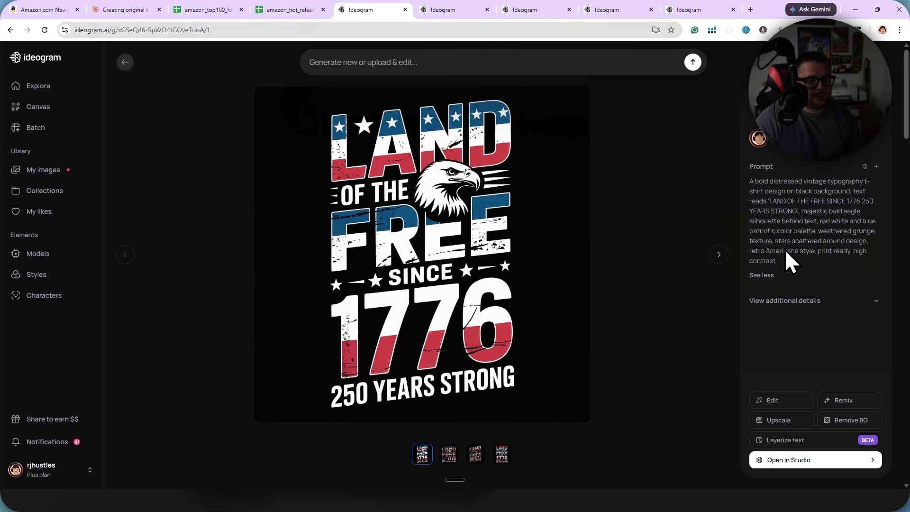
pyautogui.moveTo(782, 261); pyautogui.dragTo(744, 196)
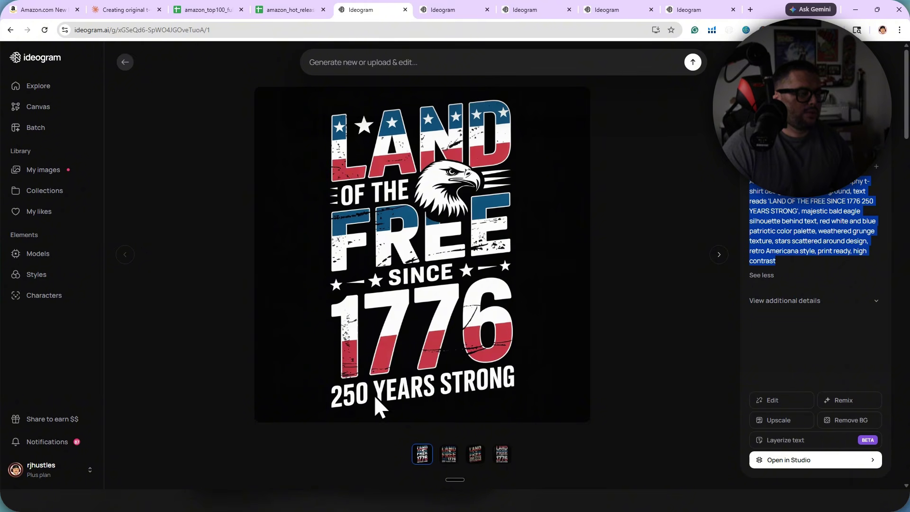
pyautogui.click(449, 454)
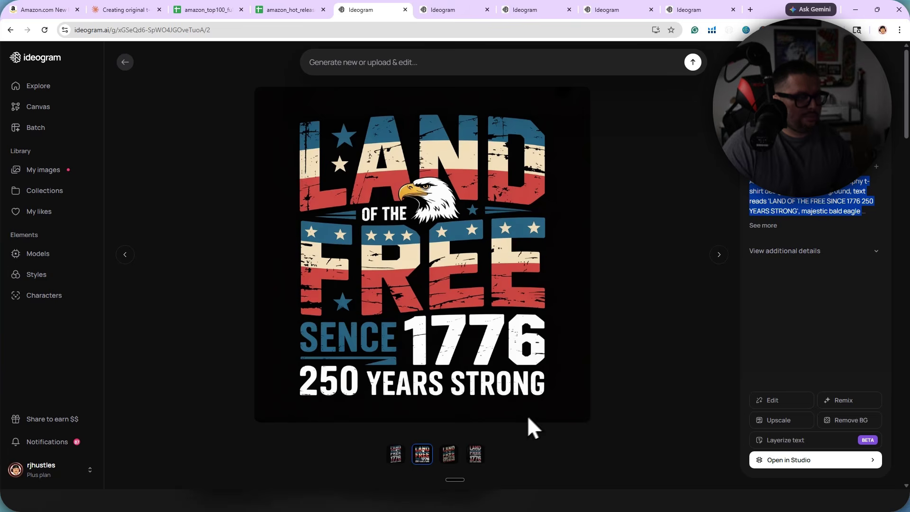
pyautogui.click(448, 457)
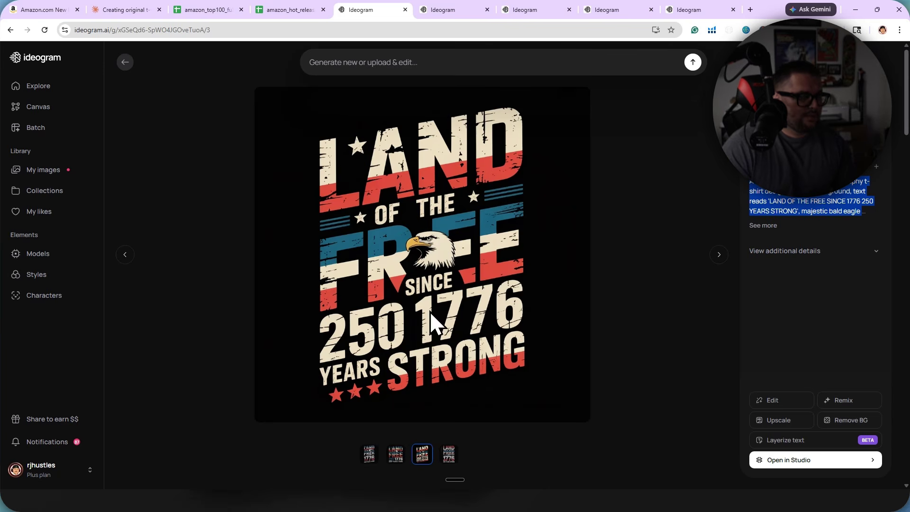
# Open the fourth Land of the Free variation and download an upscaled copy of it.
pyautogui.click(447, 456)
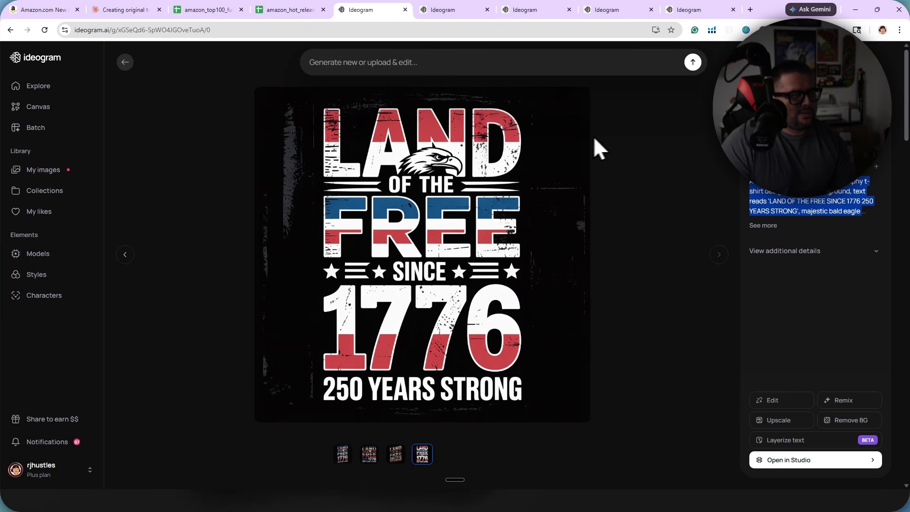
pyautogui.click(797, 109)
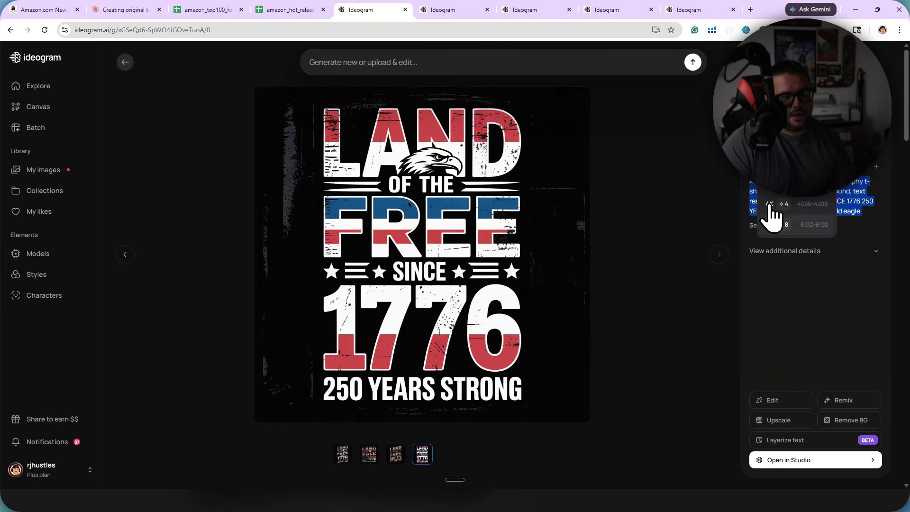
pyautogui.click(779, 180)
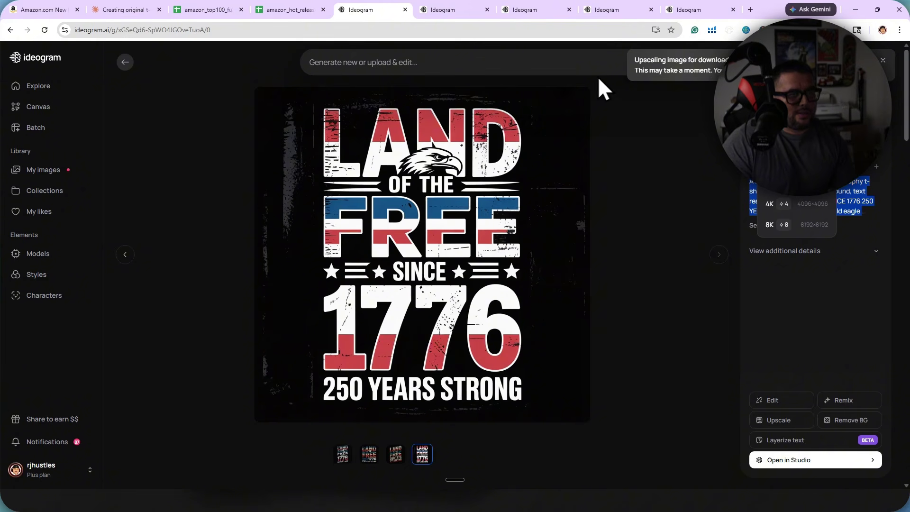
# Read the prompt of the Faith Freedom Legacy badge design and compare its four variations for spelling and layout.
pyautogui.click(458, 10)
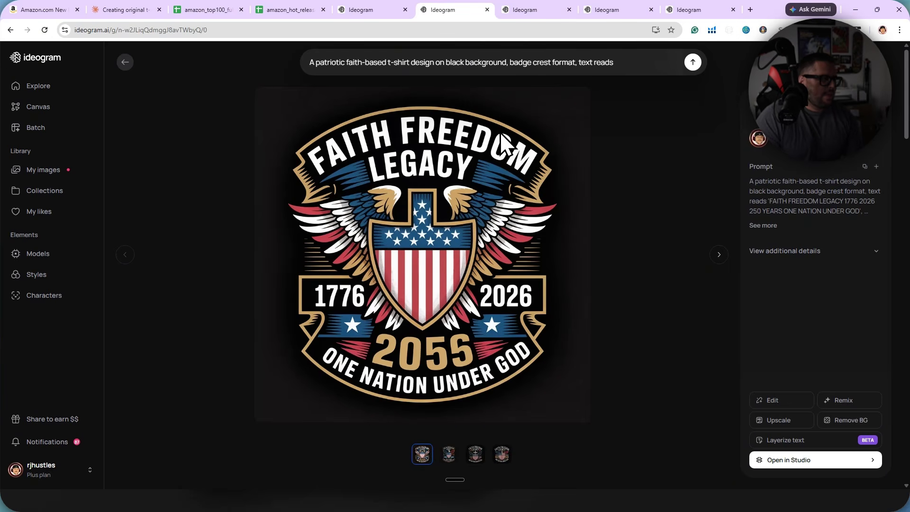
pyautogui.click(451, 61)
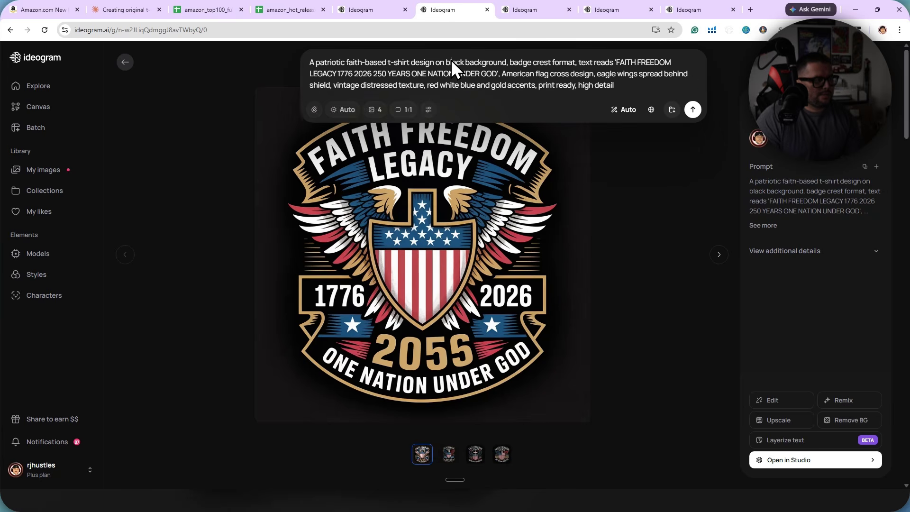
pyautogui.moveTo(558, 86); pyautogui.dragTo(612, 85)
pyautogui.hotkey('ctrl', 'a')
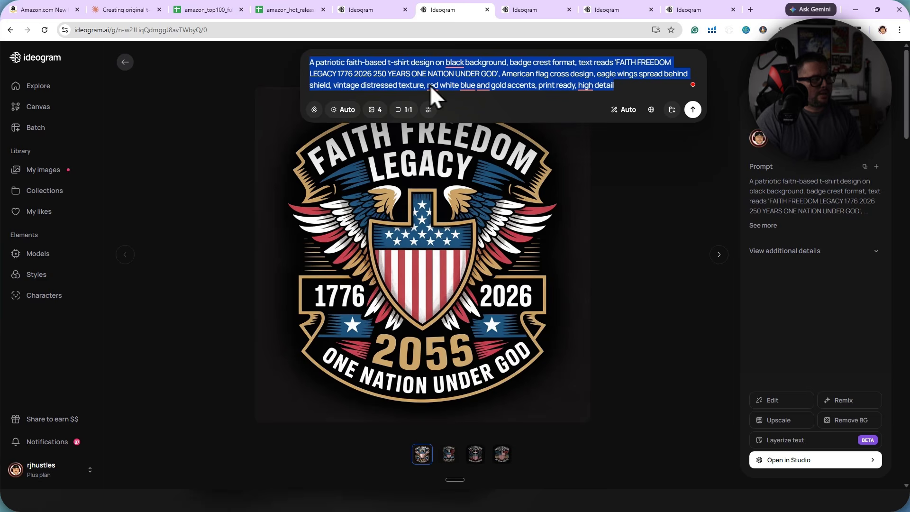
pyautogui.click(426, 270)
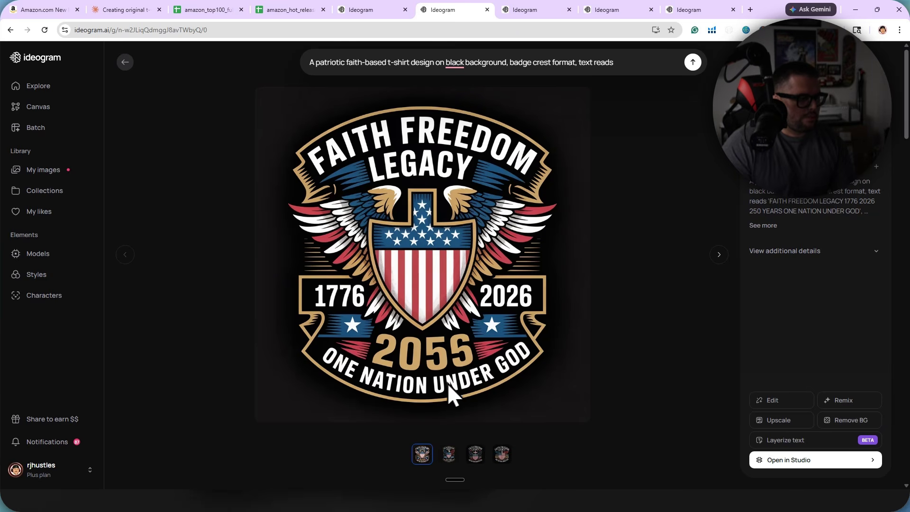
pyautogui.click(449, 453)
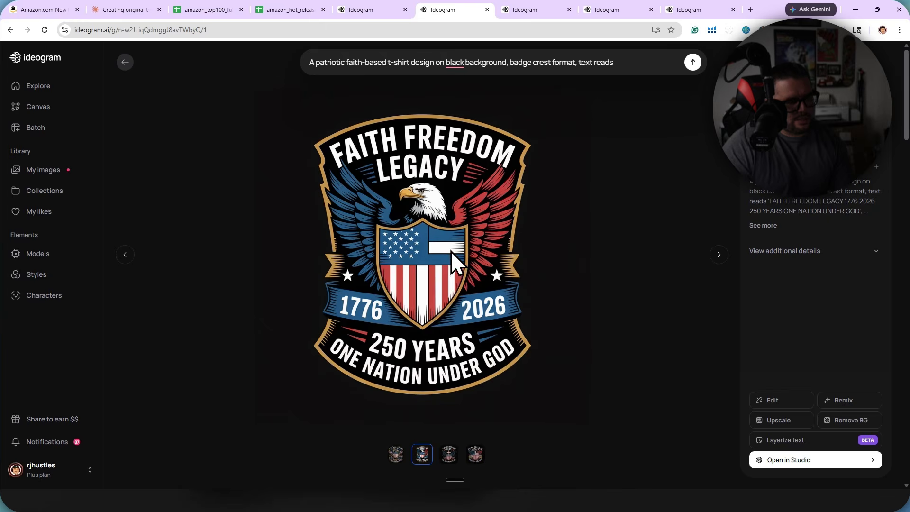
pyautogui.click(450, 455)
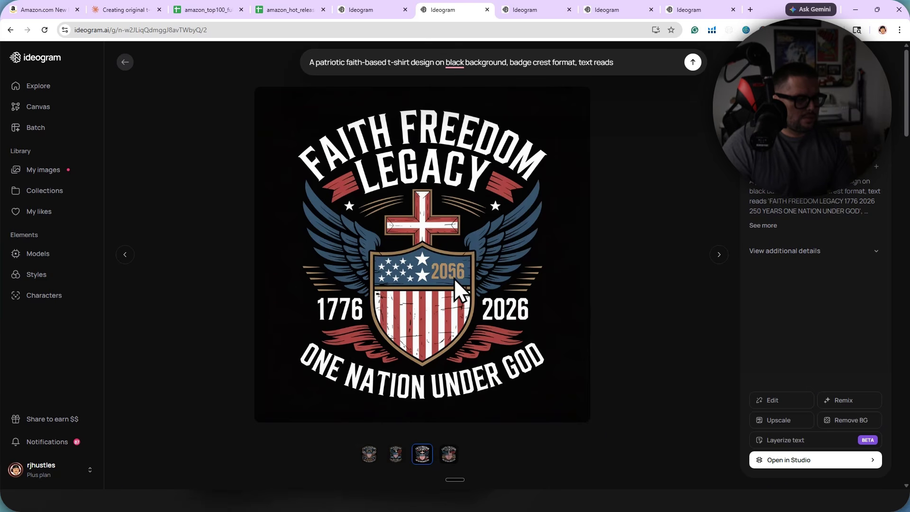
pyautogui.press('Right')
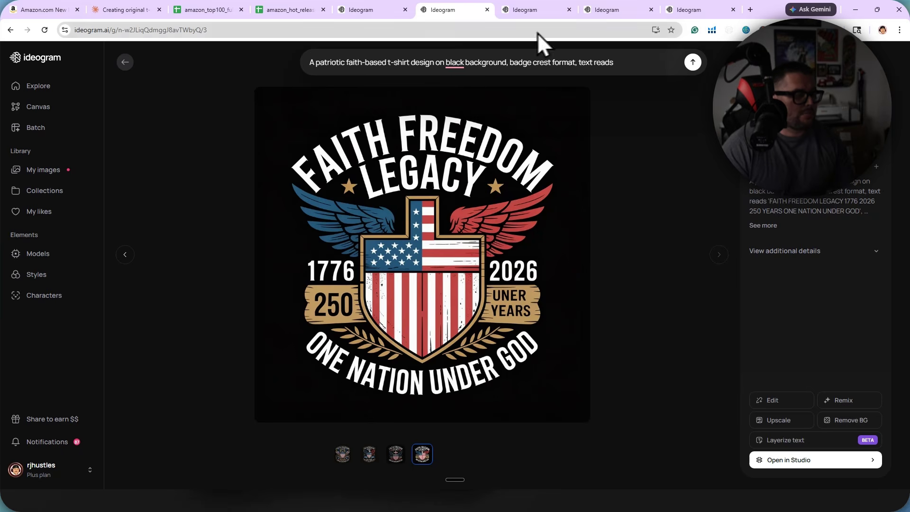
# Read the prompt of the Surviving Motherhood One Meltdown at a Time design and compare its four variations.
pyautogui.click(522, 15)
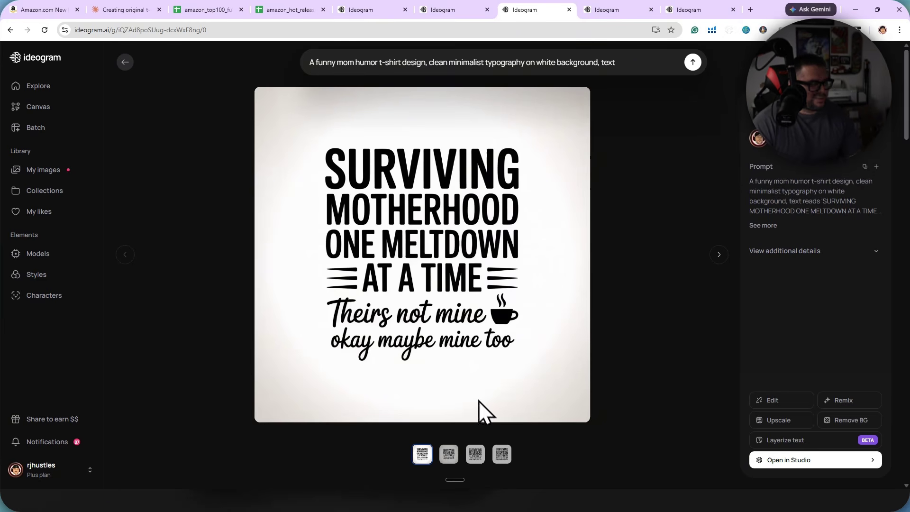
pyautogui.click(448, 456)
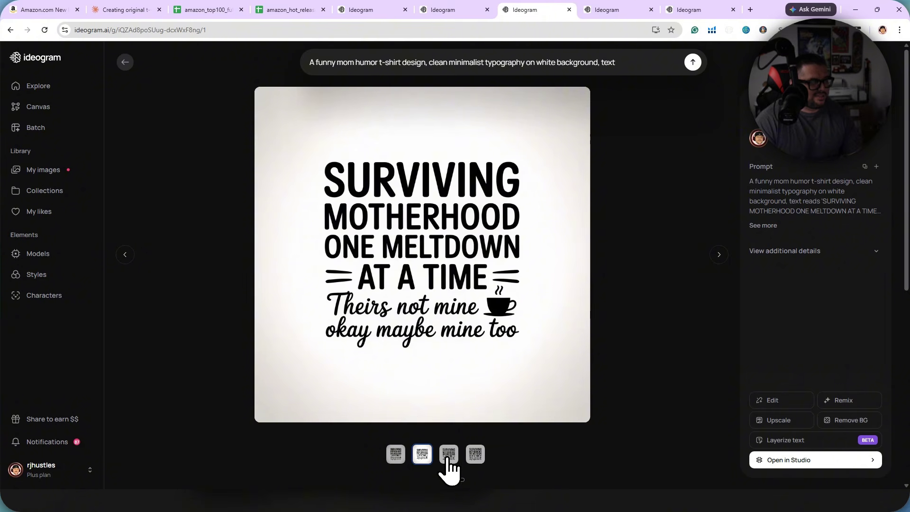
pyautogui.click(475, 62)
pyautogui.moveTo(616, 92); pyautogui.dragTo(309, 61)
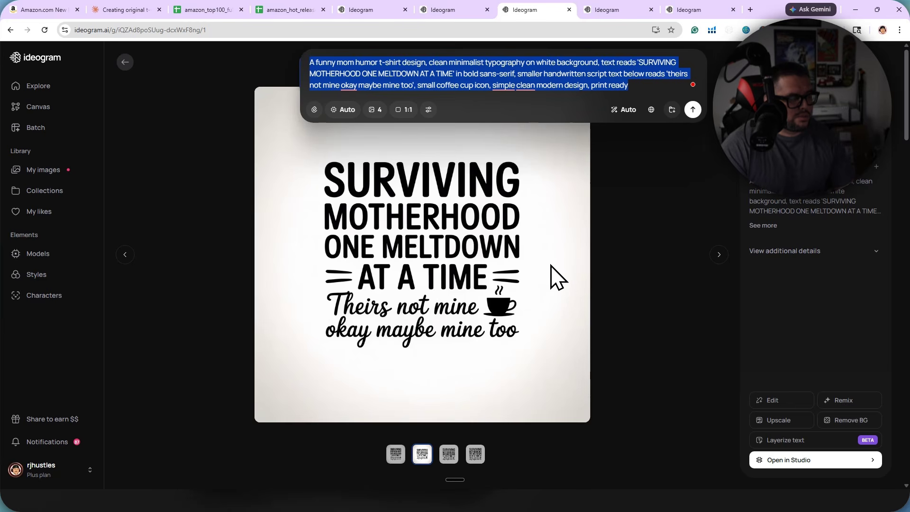
pyautogui.click(557, 276)
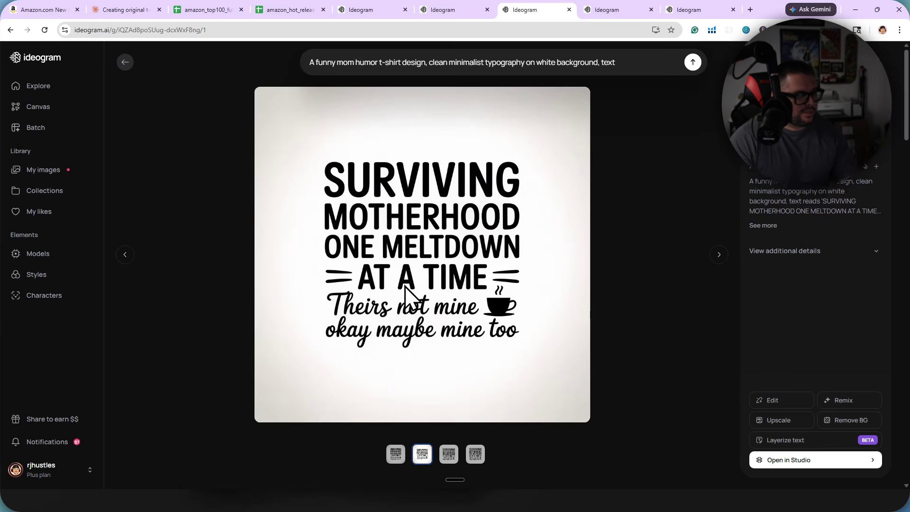
pyautogui.click(449, 454)
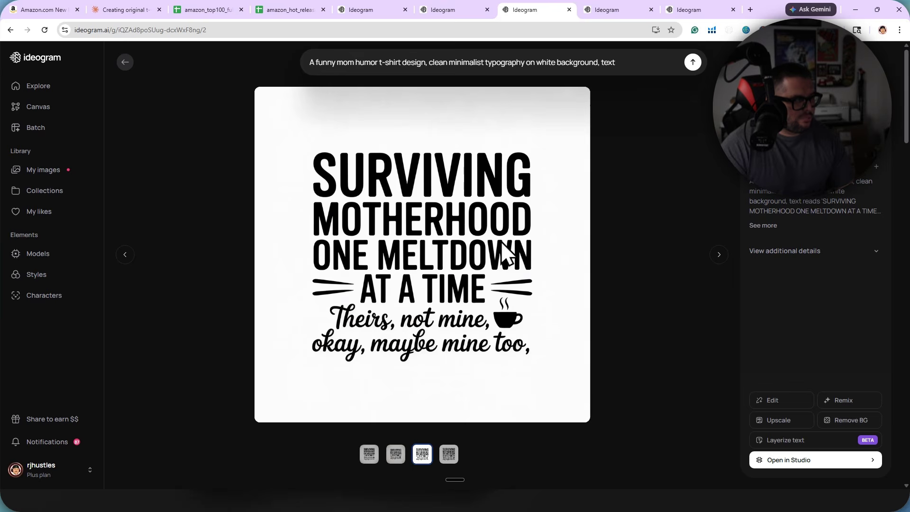
pyautogui.press('Right')
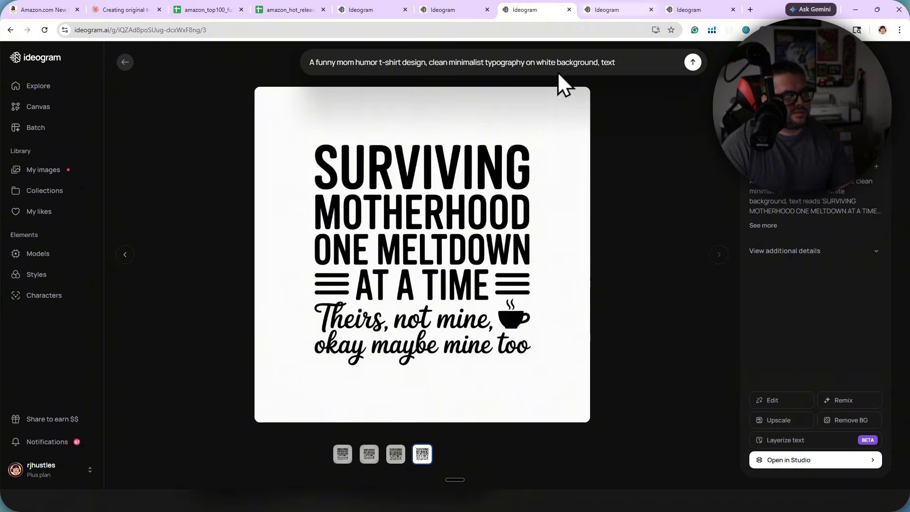
# Read the prompt of the Professional Overthinker design and compare its first three variations for spelling and typography.
pyautogui.click(608, 10)
pyautogui.moveTo(582, 86); pyautogui.dragTo(311, 63)
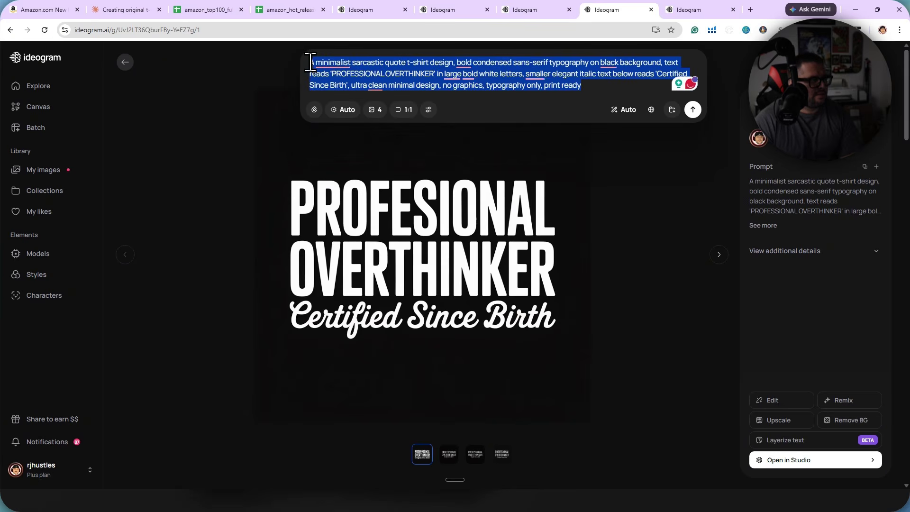
pyautogui.click(362, 240)
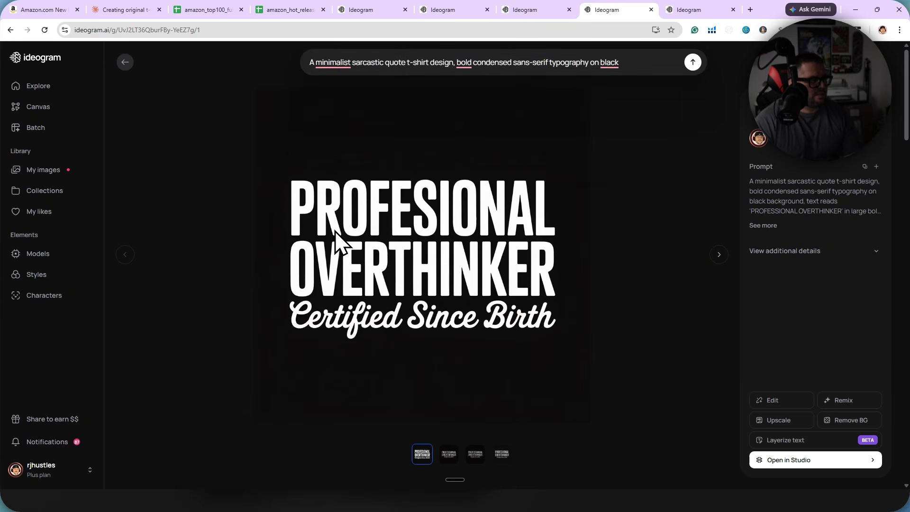
pyautogui.click(560, 62)
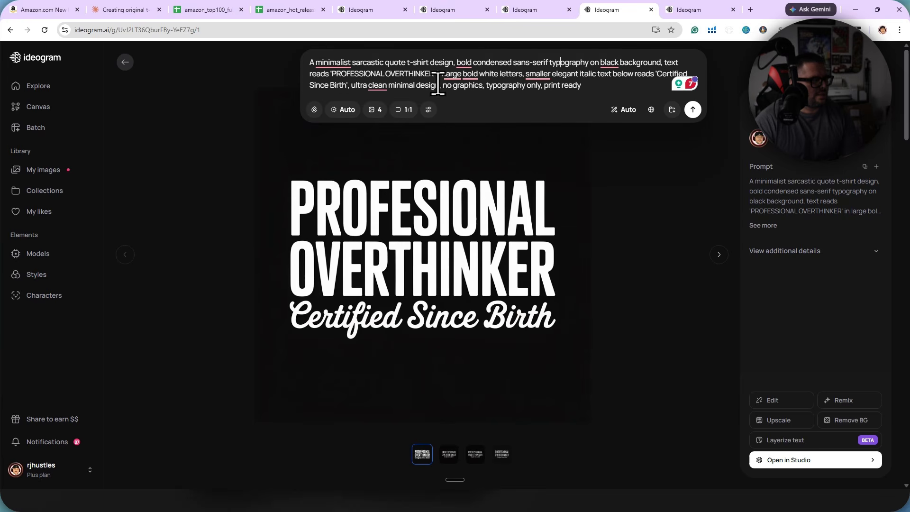
pyautogui.click(385, 214)
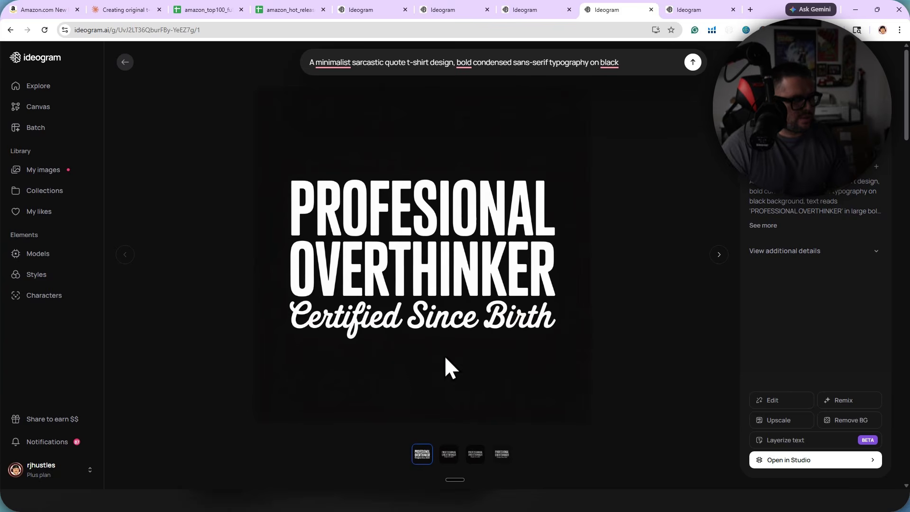
pyautogui.click(449, 454)
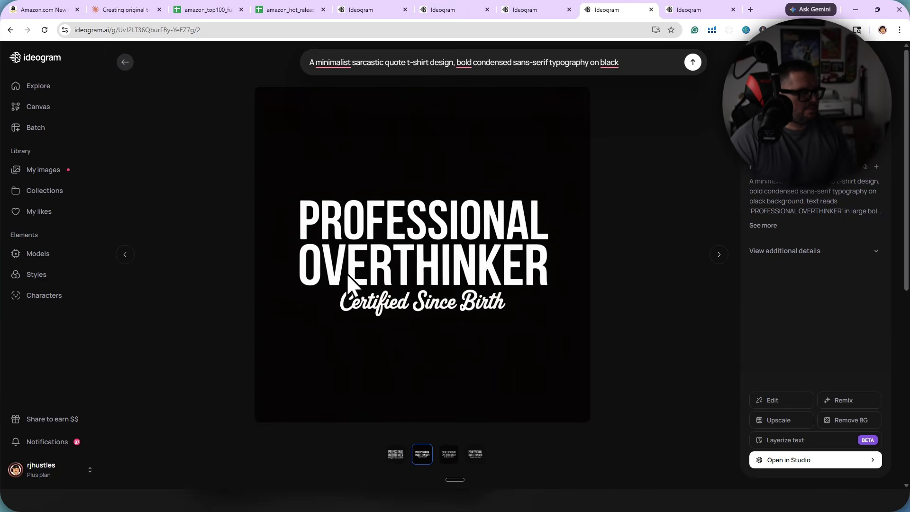
pyautogui.click(447, 456)
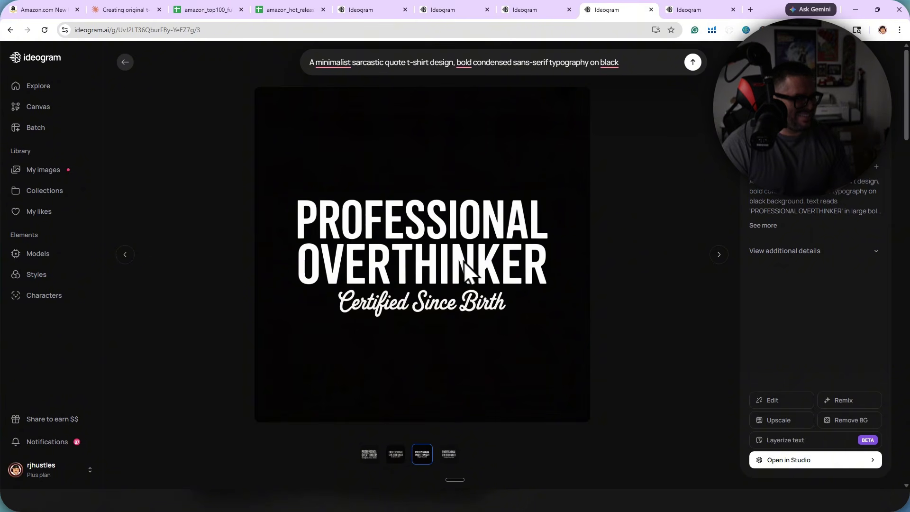
# Check the fourth Professional Overthinker variation, and read the prompt and compare the variations of the 250 Years of BBQ Beer and Freedom design.
pyautogui.click(449, 454)
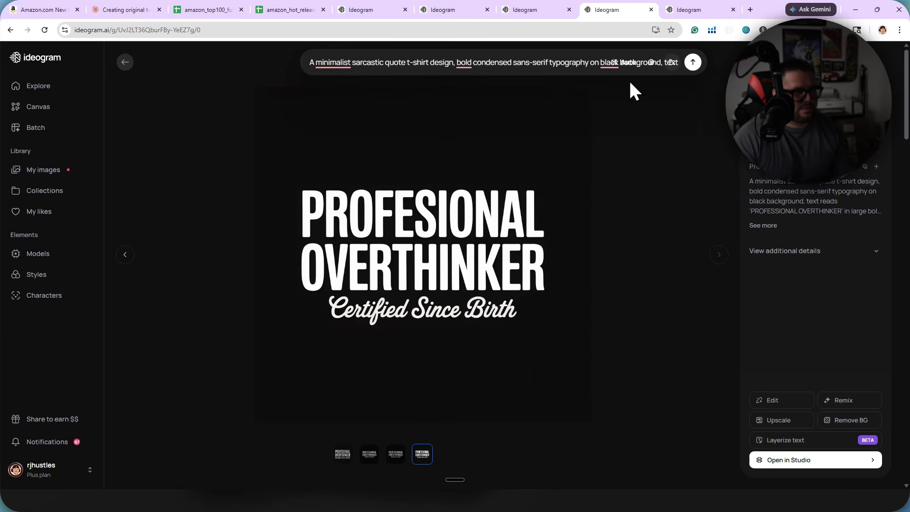
pyautogui.hotkey('ctrl', 'Tab')
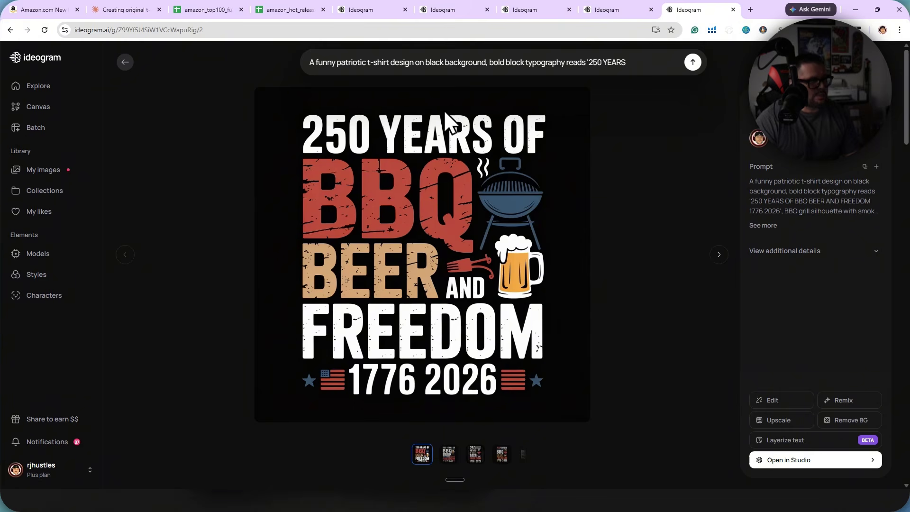
pyautogui.moveTo(628, 85); pyautogui.dragTo(311, 64)
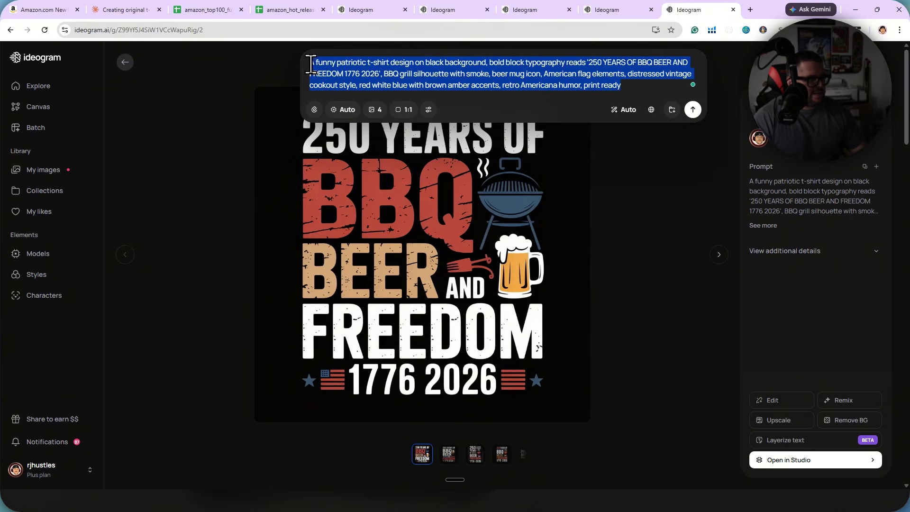
pyautogui.click(641, 321)
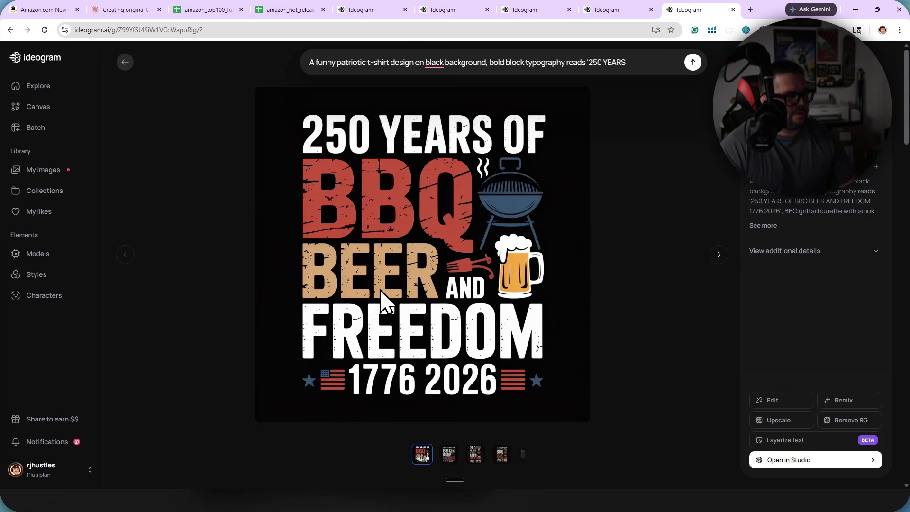
pyautogui.press('Right')
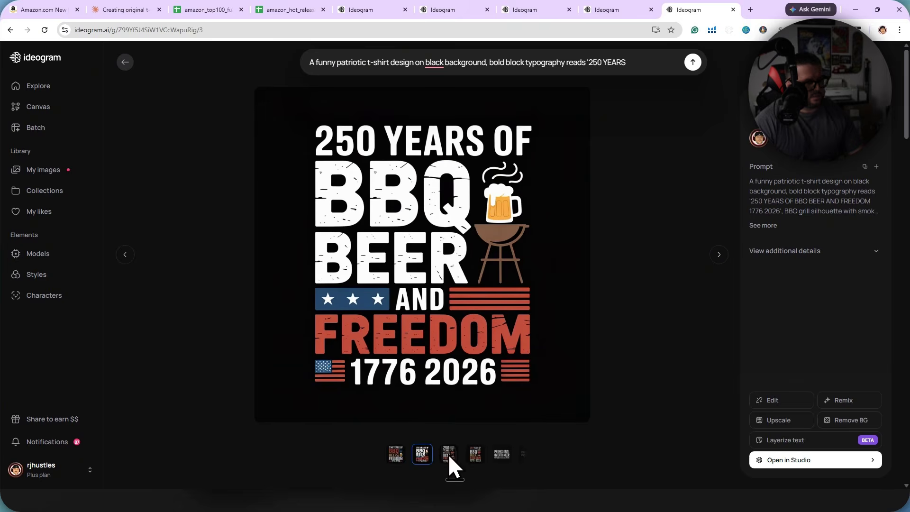
pyautogui.click(448, 456)
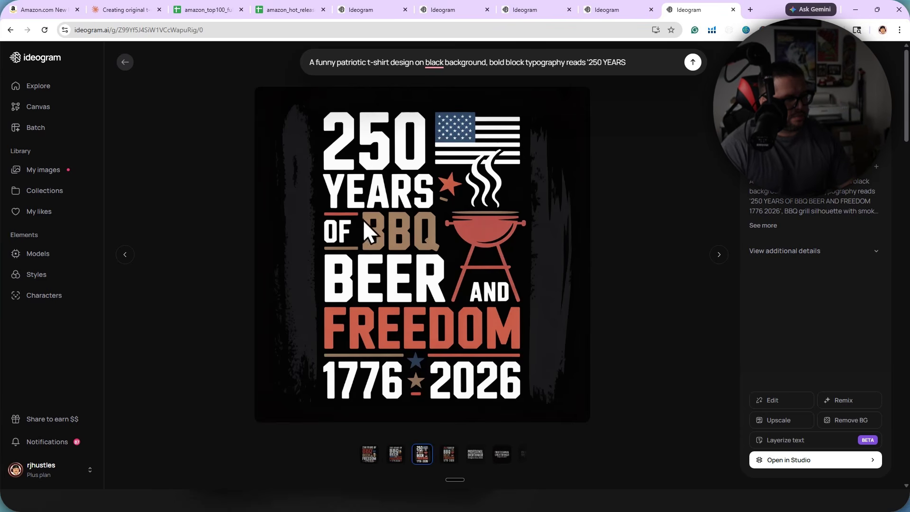
pyautogui.press('Right')
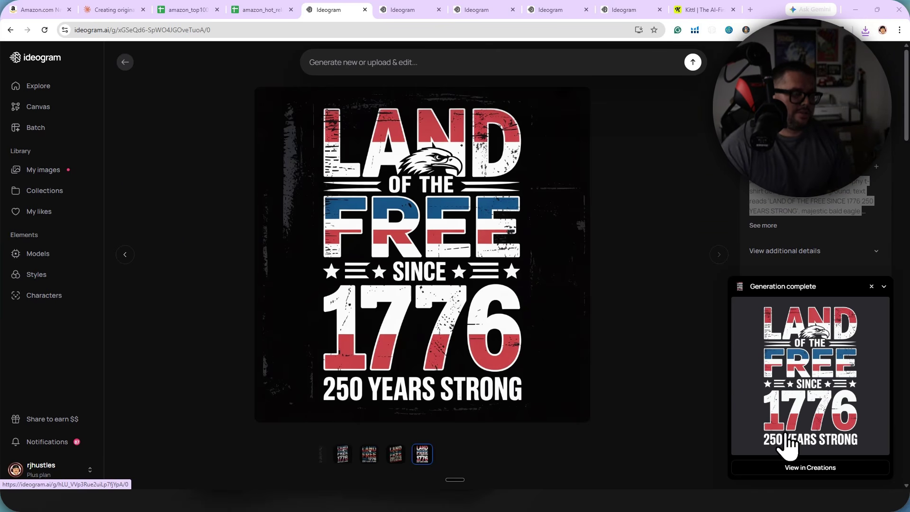
# Open the background-removed Land of the Free design from the creations and download an upscaled copy of it.
pyautogui.click(807, 472)
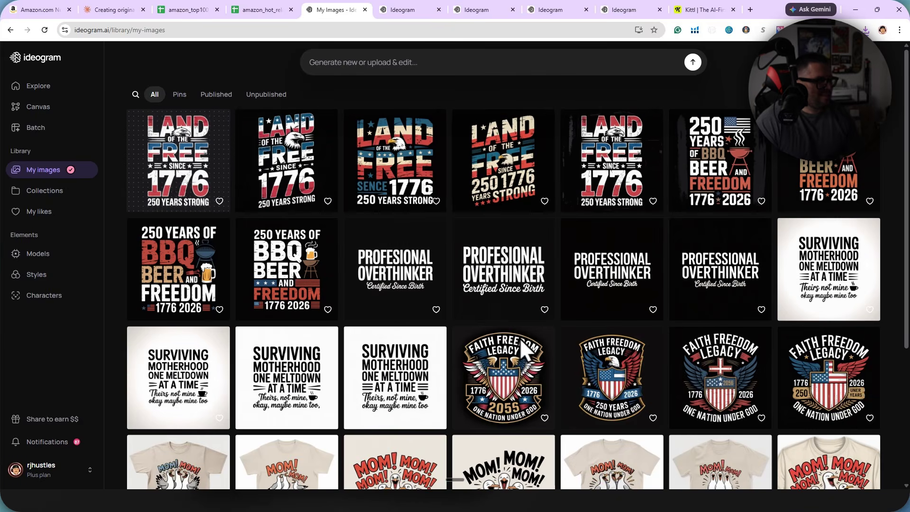
pyautogui.click(175, 140)
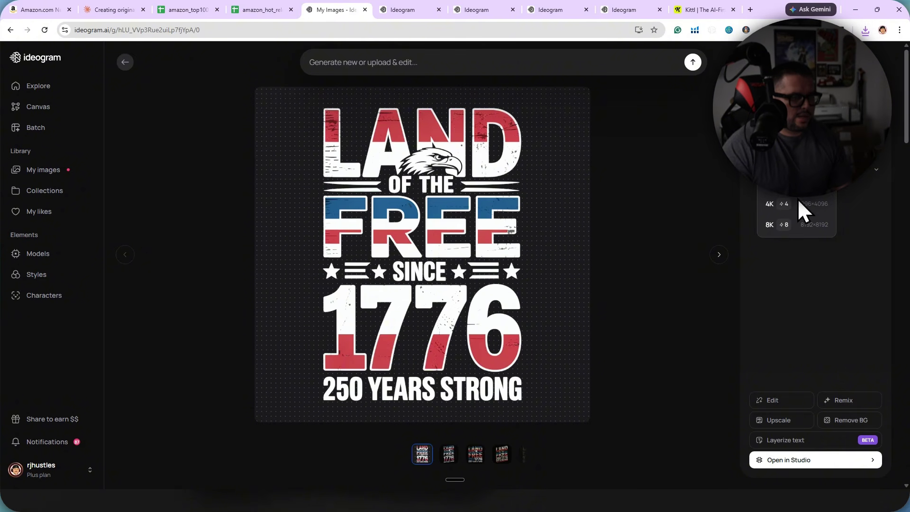
pyautogui.click(792, 182)
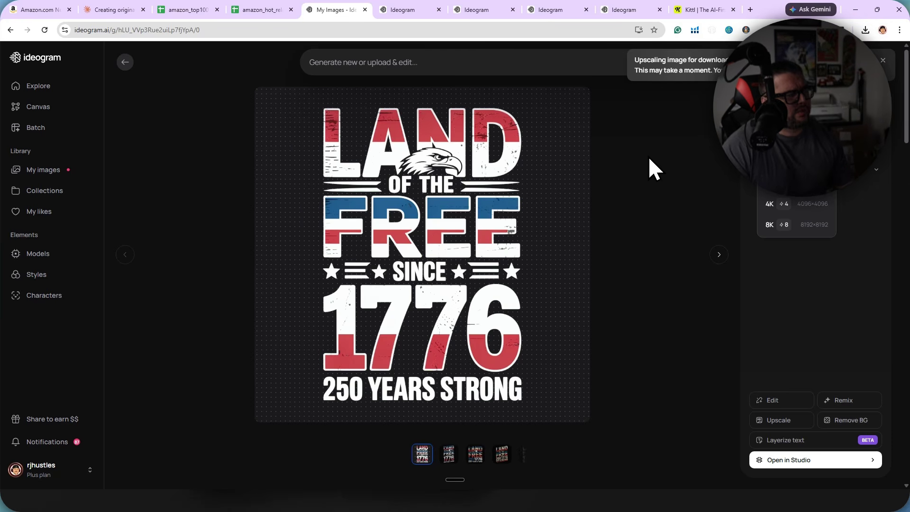
# Switch to Kittl and create a new project with the print-on-demand Merch by Amazon T-Shirt artboard (4500 × 5400 px).
pyautogui.click(704, 9)
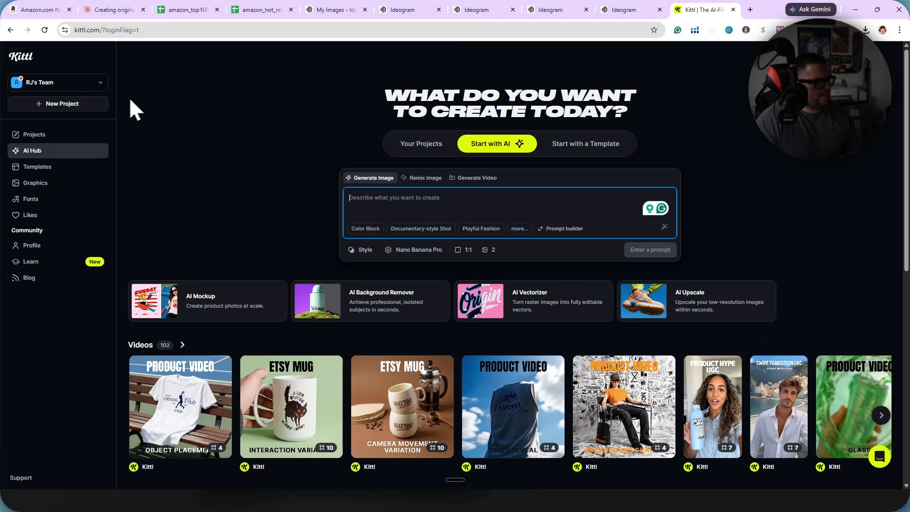
pyautogui.click(59, 103)
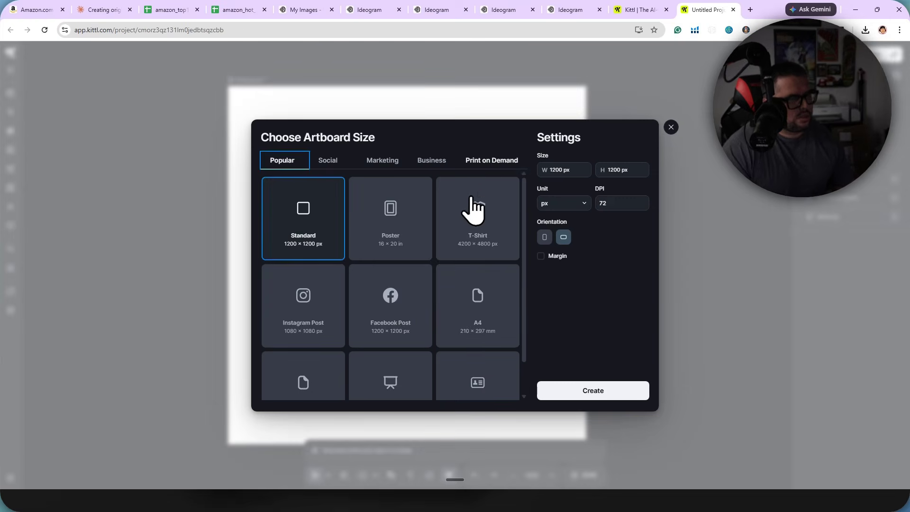
pyautogui.click(485, 161)
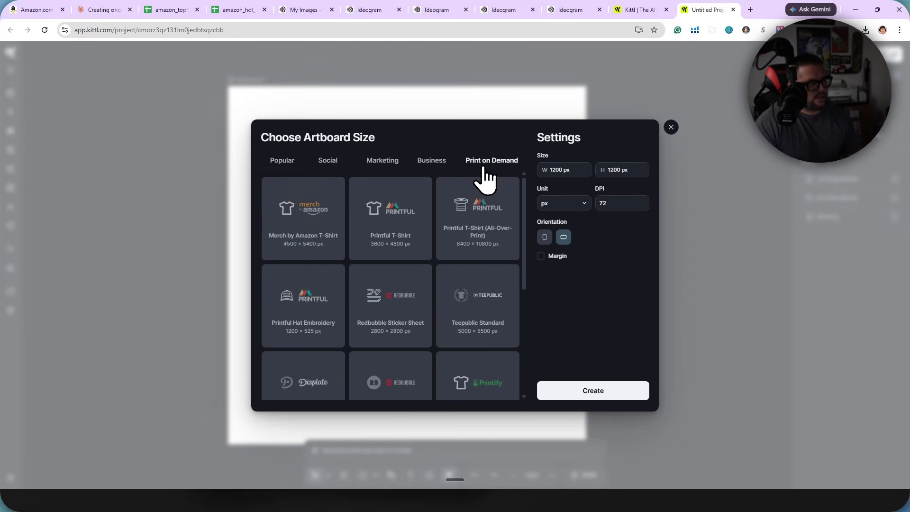
pyautogui.click(312, 240)
pyautogui.click(606, 397)
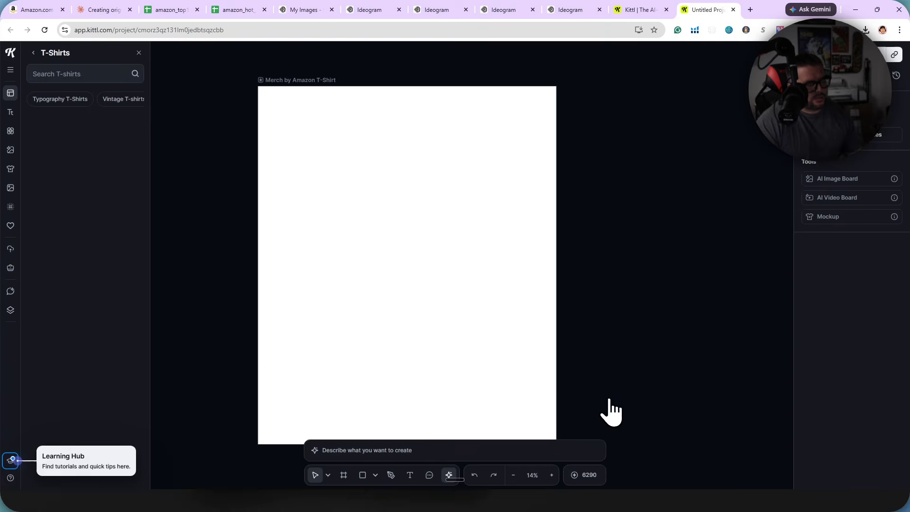
# Upload the Land of the Free image with the black background from the Downloads folder to the project.
pyautogui.click(11, 250)
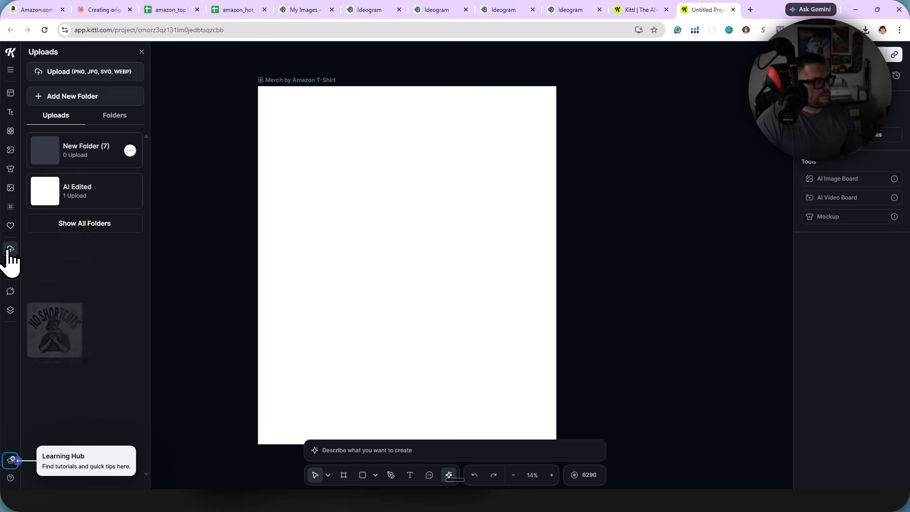
pyautogui.click(78, 74)
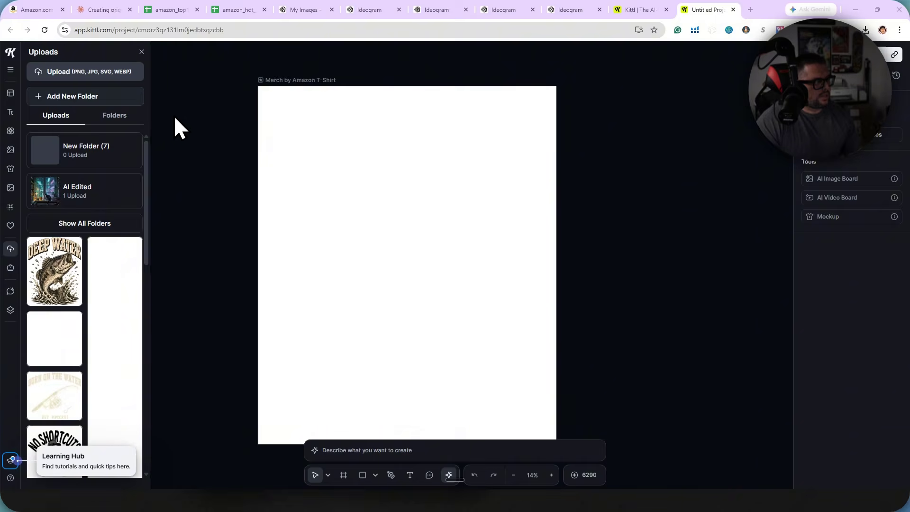
pyautogui.click(152, 107)
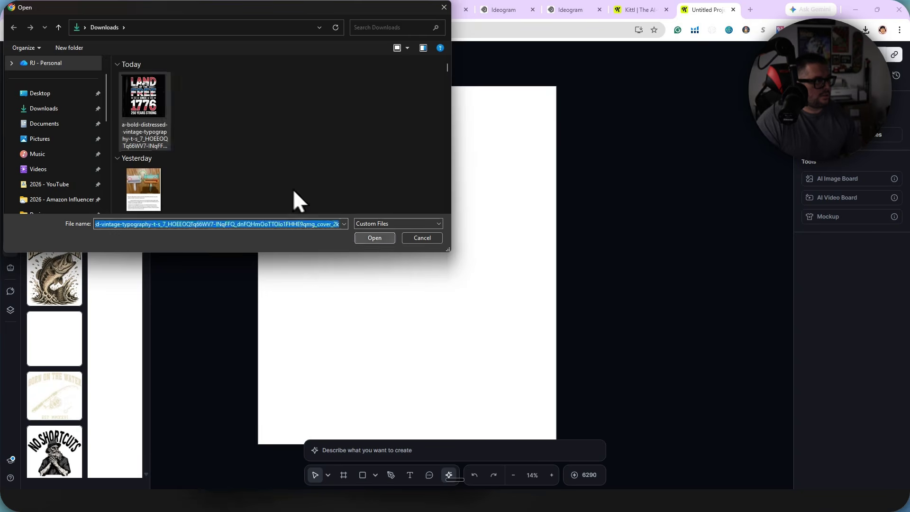
pyautogui.click(375, 237)
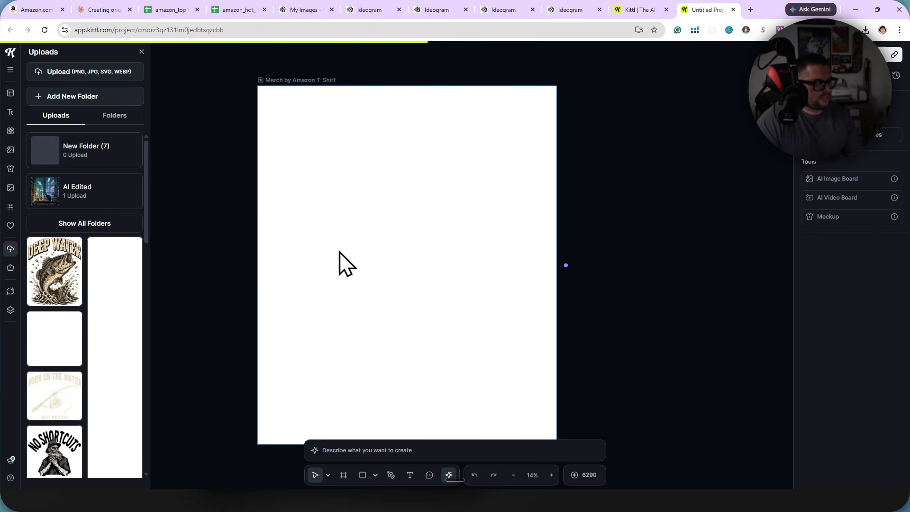
# Reposition the artboard and place the Land of the Free image on it, enlarged to about 3654 px square.
pyautogui.moveTo(299, 78); pyautogui.dragTo(375, 71)
pyautogui.moveTo(367, 256); pyautogui.dragTo(502, 240)
pyautogui.moveTo(418, 185); pyautogui.dragTo(360, 127)
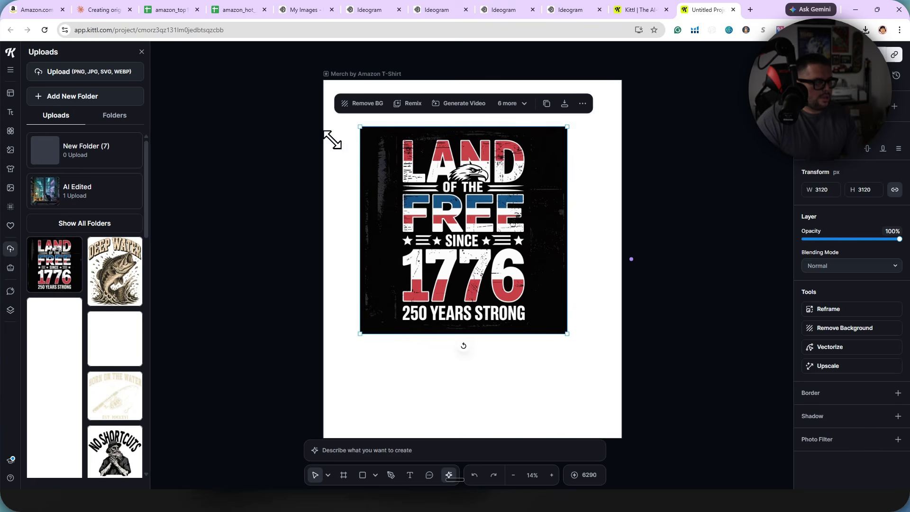
pyautogui.moveTo(561, 329); pyautogui.dragTo(601, 371)
pyautogui.moveTo(521, 303); pyautogui.dragTo(513, 298)
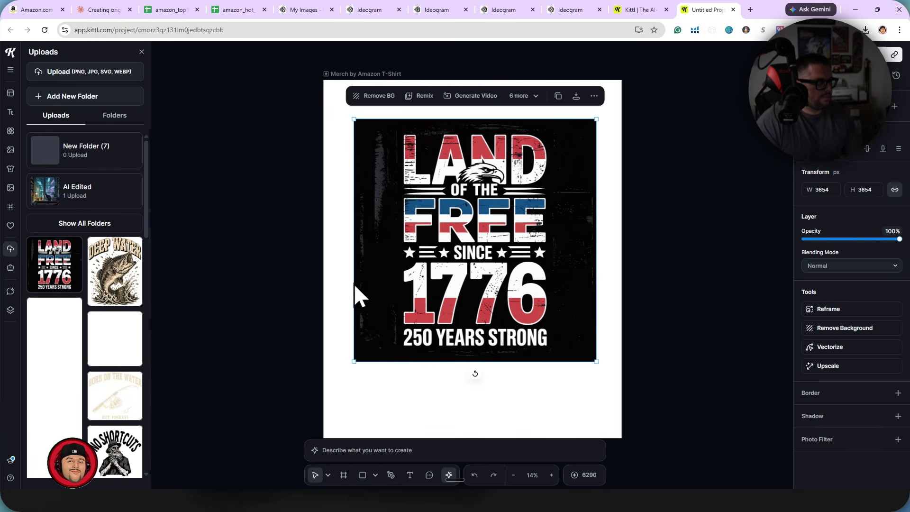
# Place the uploaded Deep Water fish design beside the artboard and enlarge it to about 2345 × 2928 px.
pyautogui.click(133, 271)
pyautogui.moveTo(395, 267); pyautogui.dragTo(719, 204)
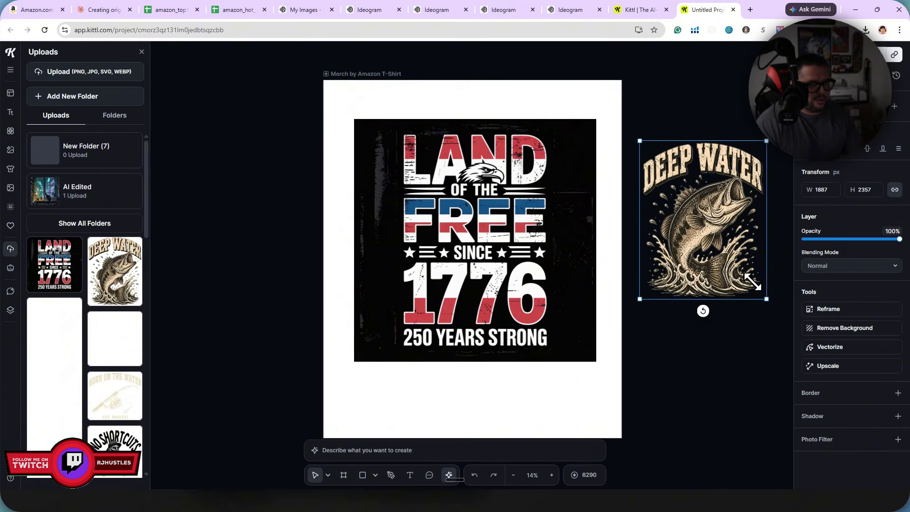
pyautogui.moveTo(753, 281); pyautogui.dragTo(773, 310)
pyautogui.moveTo(721, 263)
pyautogui.mouseDown()
pyautogui.moveTo(720, 280)
pyautogui.moveTo(716, 246)
pyautogui.mouseUp()
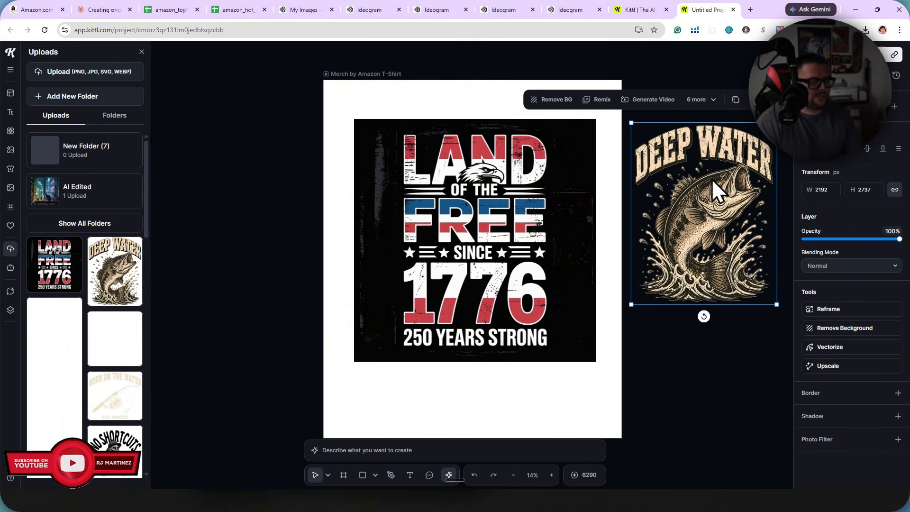
pyautogui.click(776, 303)
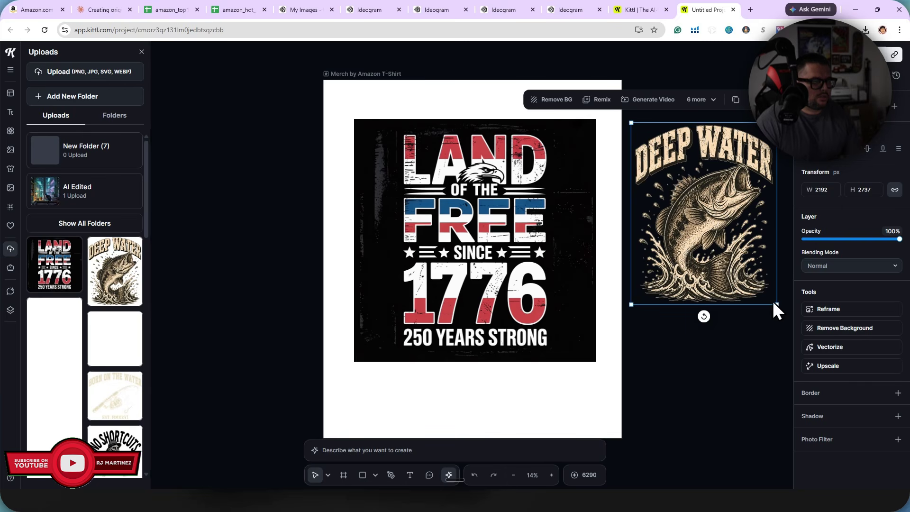
pyautogui.moveTo(770, 304); pyautogui.dragTo(790, 318)
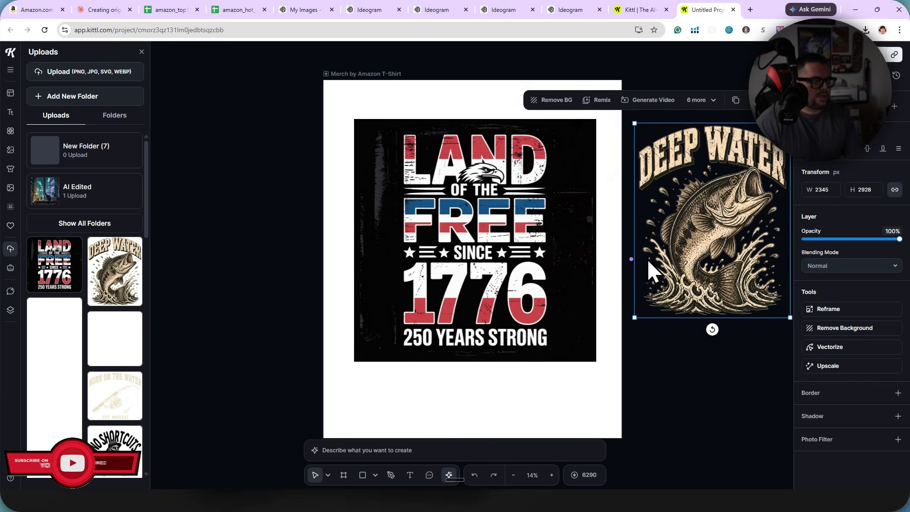
pyautogui.moveTo(697, 214); pyautogui.dragTo(695, 209)
# Enlarge the Land of the Free image to about 4529 px square so it spans the artboard's width, and centre it.
pyautogui.moveTo(541, 238); pyautogui.dragTo(538, 228)
pyautogui.moveTo(355, 101); pyautogui.dragTo(308, 81)
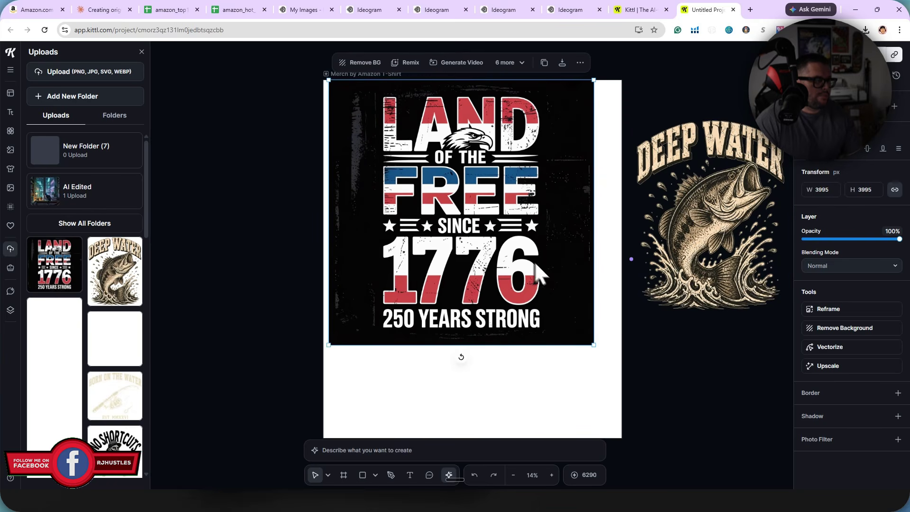
pyautogui.moveTo(595, 346); pyautogui.dragTo(622, 373)
pyautogui.moveTo(567, 335); pyautogui.dragTo(559, 313)
pyautogui.moveTo(534, 268); pyautogui.dragTo(519, 257)
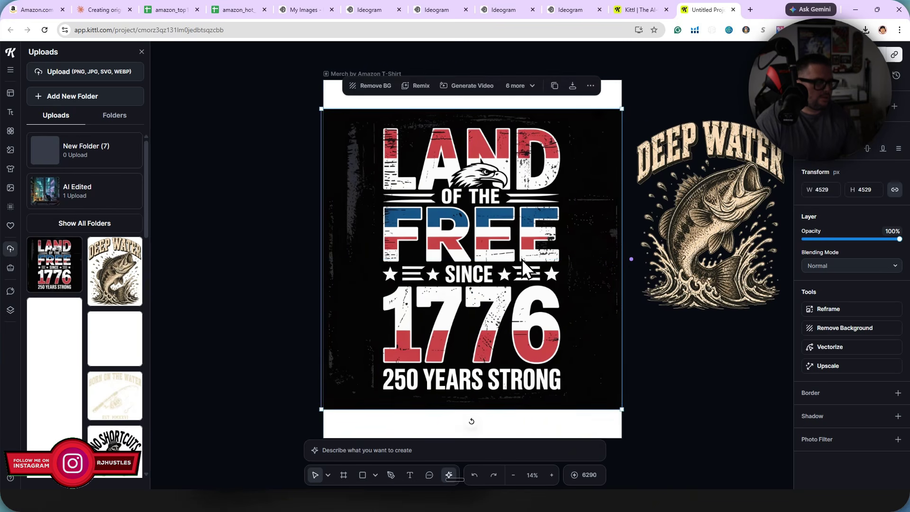
# Remove the background from the Land of the Free image and set the artboard colour to black (000000).
pyautogui.click(361, 88)
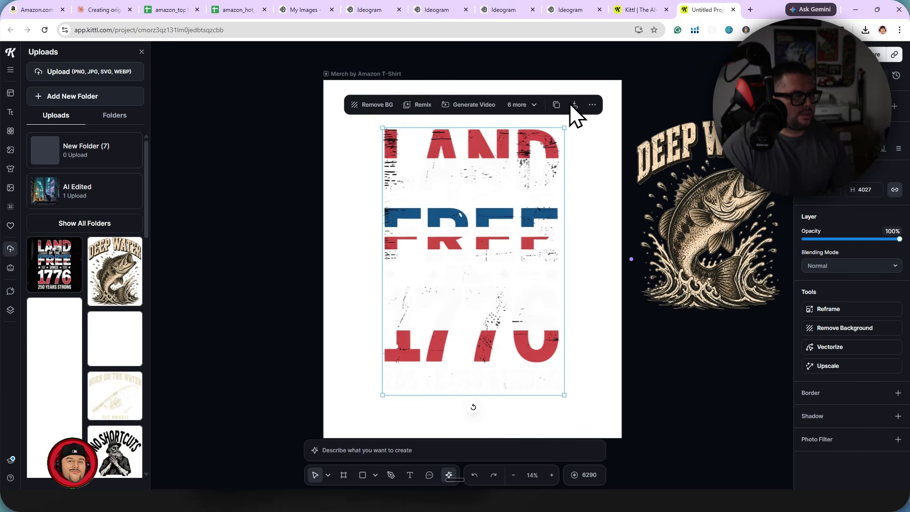
pyautogui.click(296, 11)
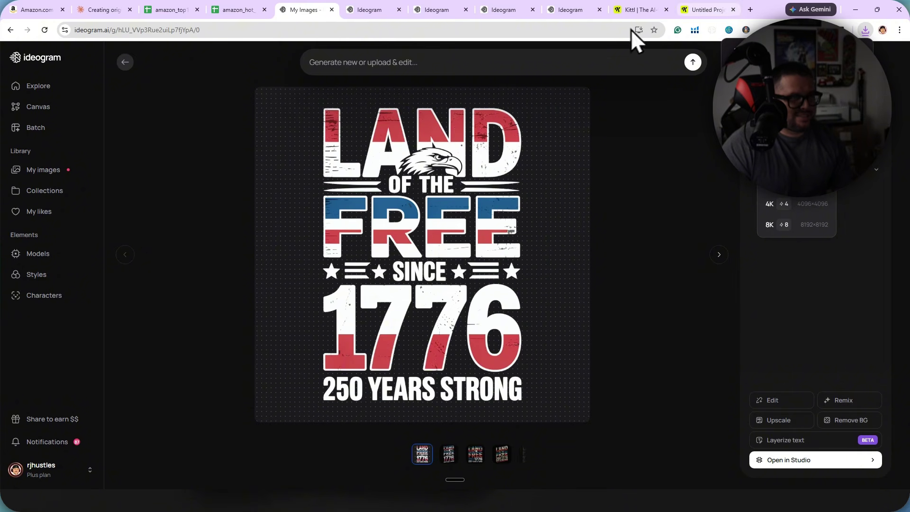
pyautogui.click(700, 10)
pyautogui.moveTo(522, 218); pyautogui.dragTo(213, 177)
pyautogui.hotkey('ctrl', 'z')
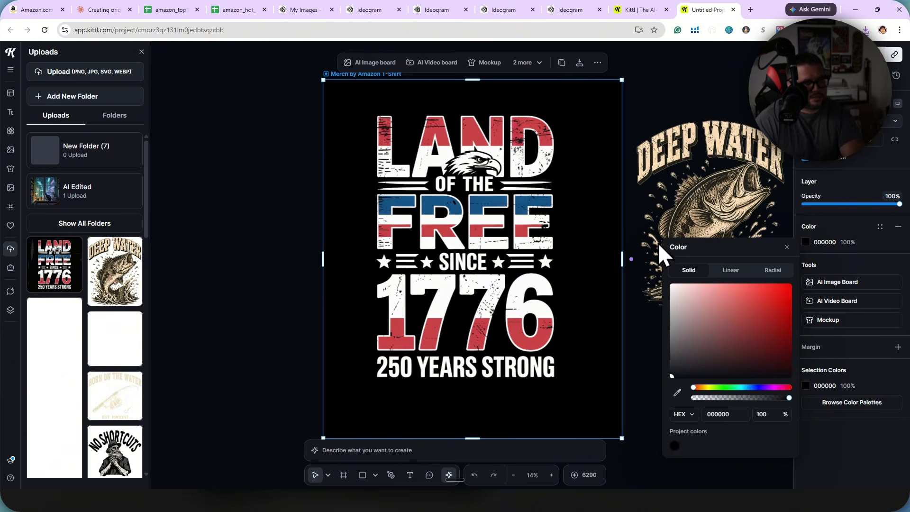
pyautogui.click(648, 74)
# Enlarge the cut-out Land of the Free design to about 3559 × 5234 px and centre it on the artboard.
pyautogui.moveTo(491, 186); pyautogui.dragTo(497, 192)
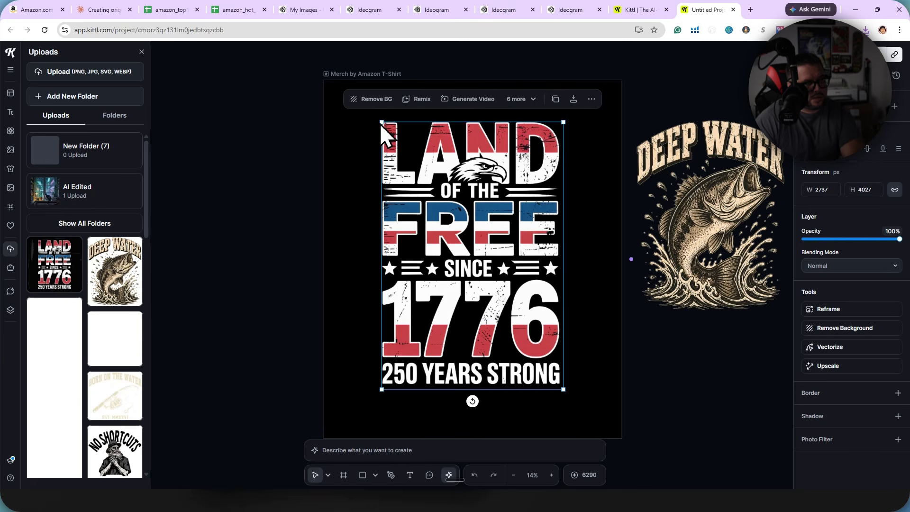
pyautogui.moveTo(381, 125); pyautogui.dragTo(339, 90)
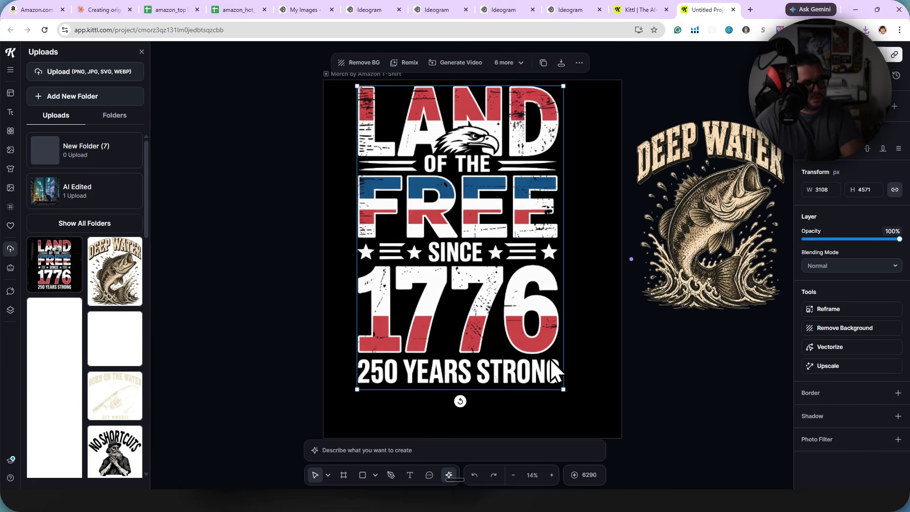
pyautogui.moveTo(564, 389); pyautogui.dragTo(594, 433)
pyautogui.moveTo(563, 358)
pyautogui.mouseDown()
pyautogui.moveTo(551, 368)
pyautogui.moveTo(557, 358)
pyautogui.mouseUp()
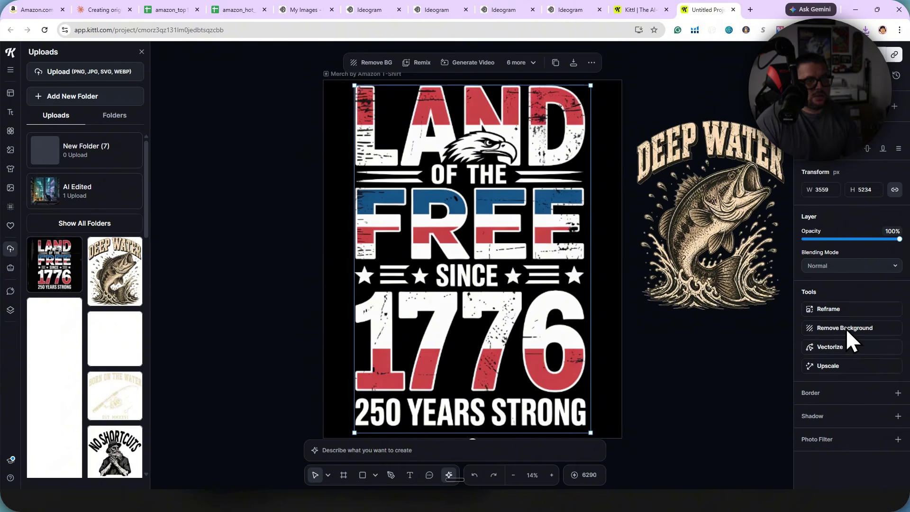
# Upscale the Land of the Free design and check its alignment with the artboard's centre.
pyautogui.click(833, 366)
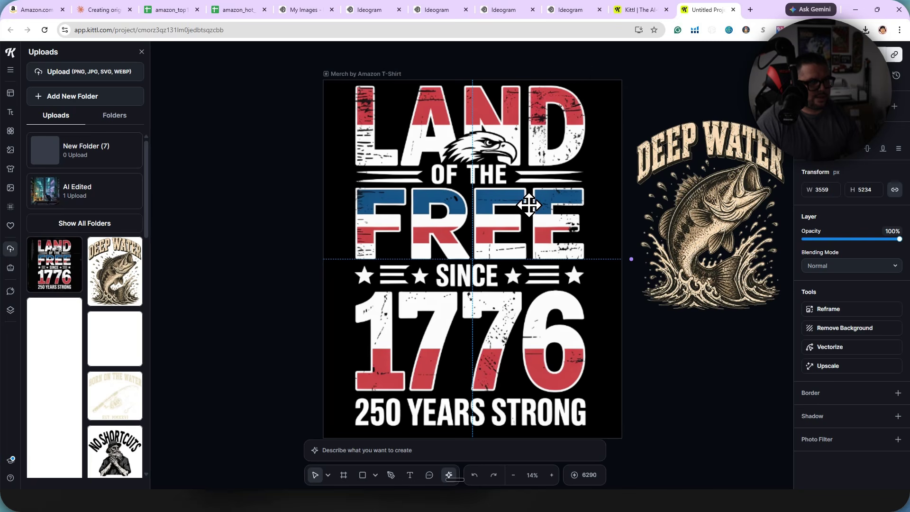
pyautogui.click(530, 205)
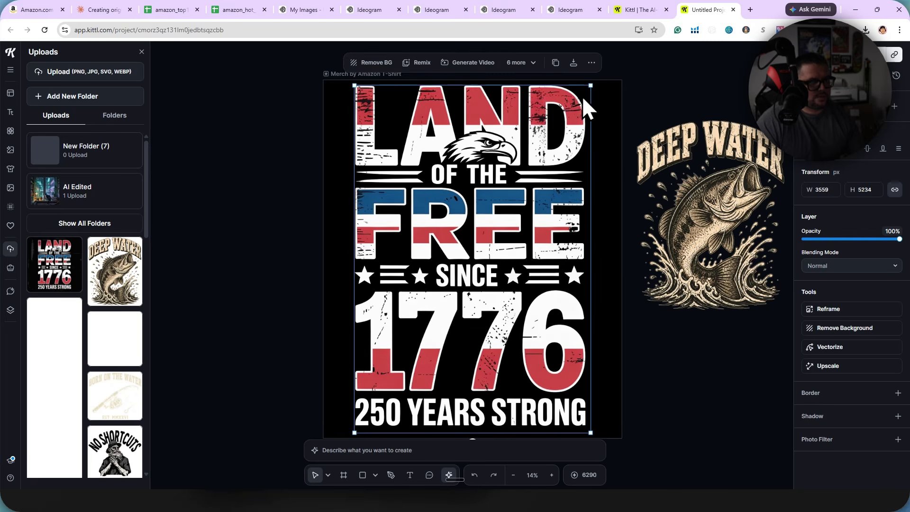
pyautogui.click(664, 86)
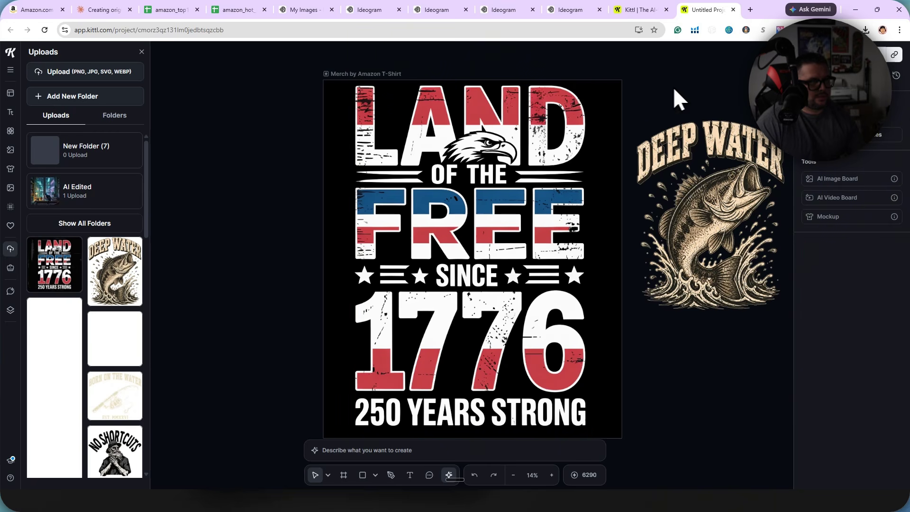
# Export the artboard as a PNG with its background removed, and inspect the downloaded file in the image viewer.
pyautogui.click(875, 54)
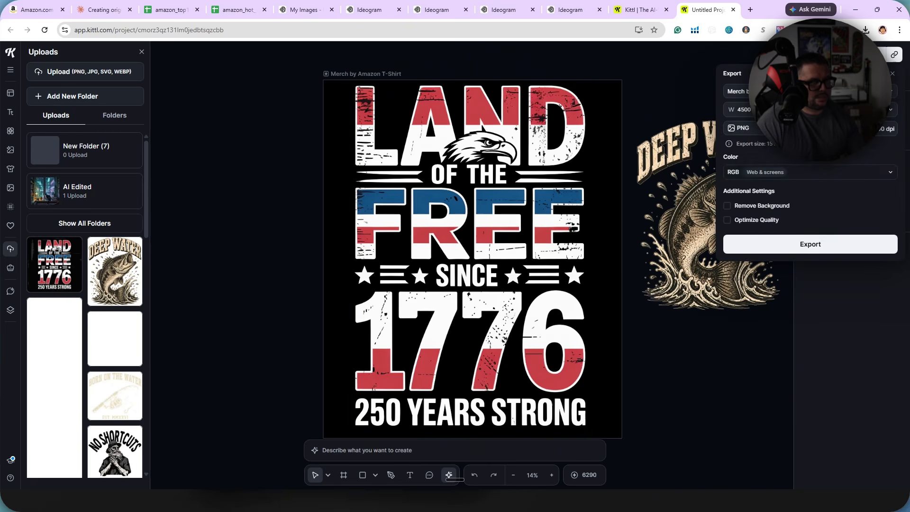
pyautogui.click(727, 207)
pyautogui.click(797, 249)
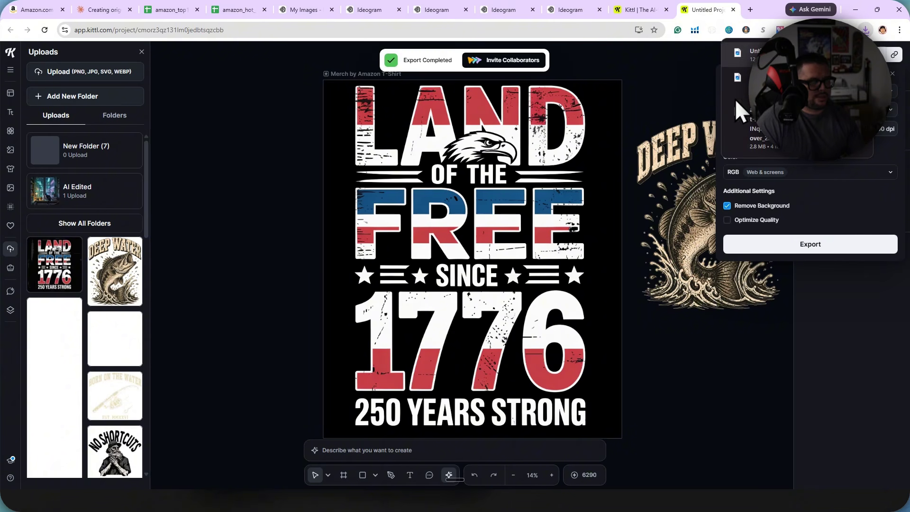
pyautogui.click(789, 55)
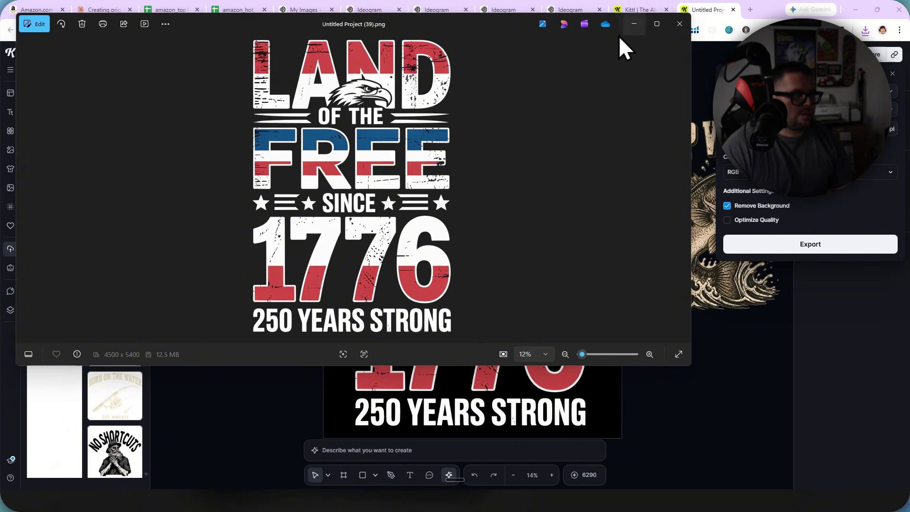
pyautogui.click(635, 24)
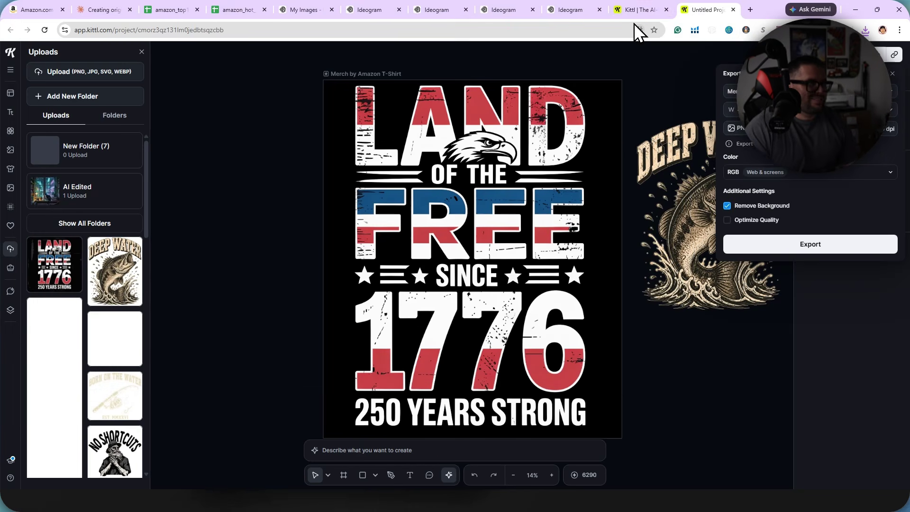